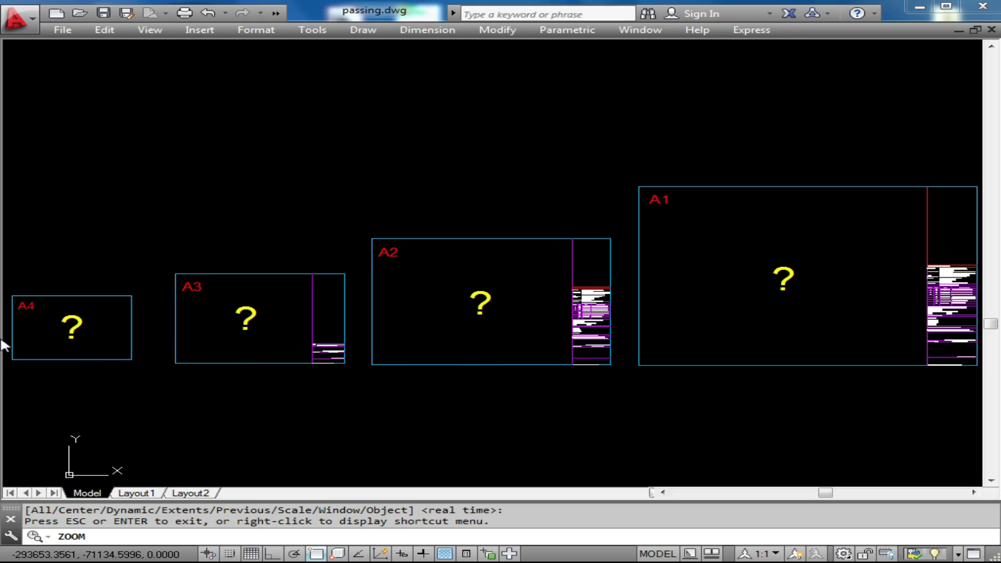
{"action": "left_click_drag", "start_coordinate": [555, 305], "coordinate": [553, 303]}
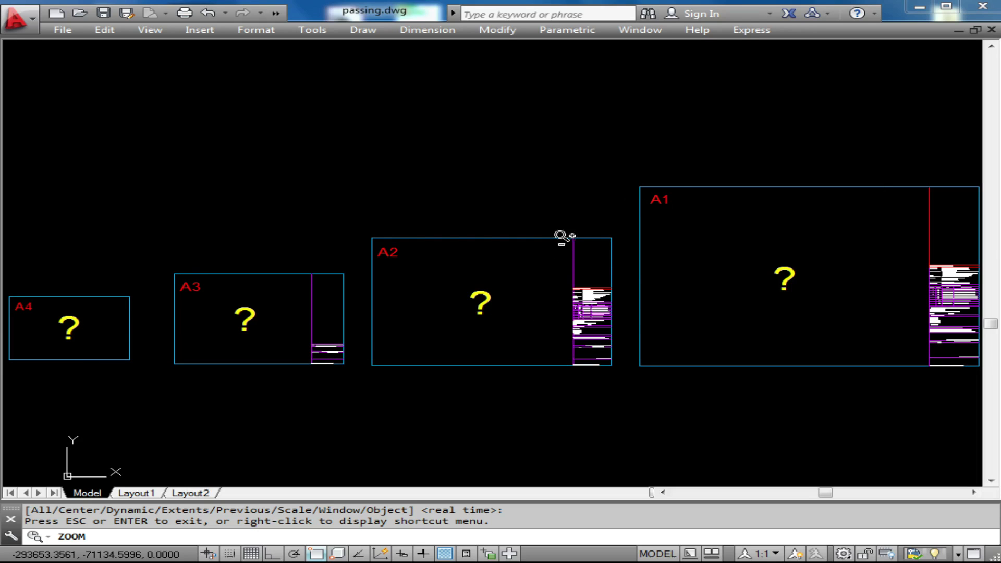
{"action": "key", "text": "Escape"}
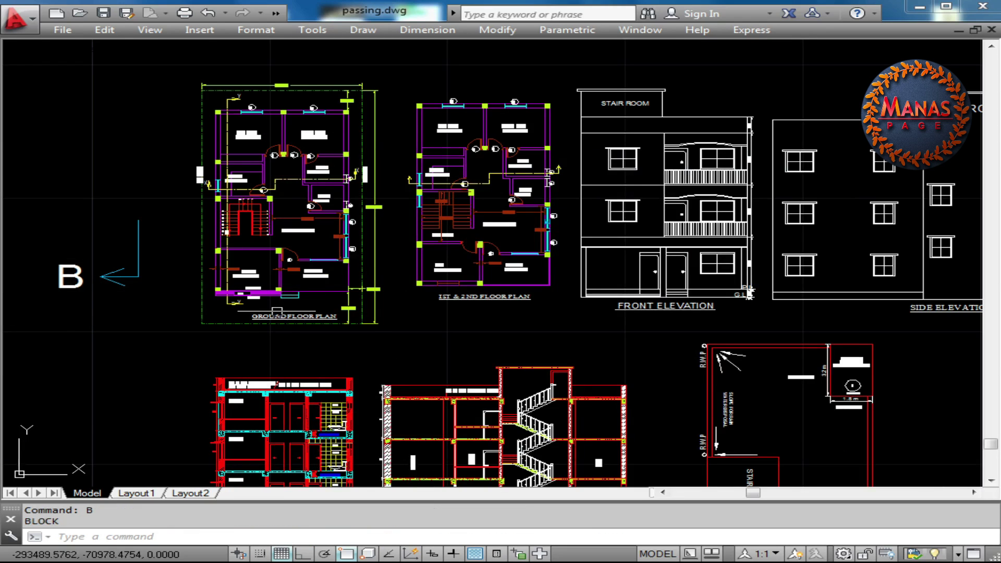
Step: Start a block definition named plan1 with its base point at the lower-left corner of the ground floor plan's dashed boundary
{"action": "type", "text": "B"}
{"action": "key", "text": "Return"}
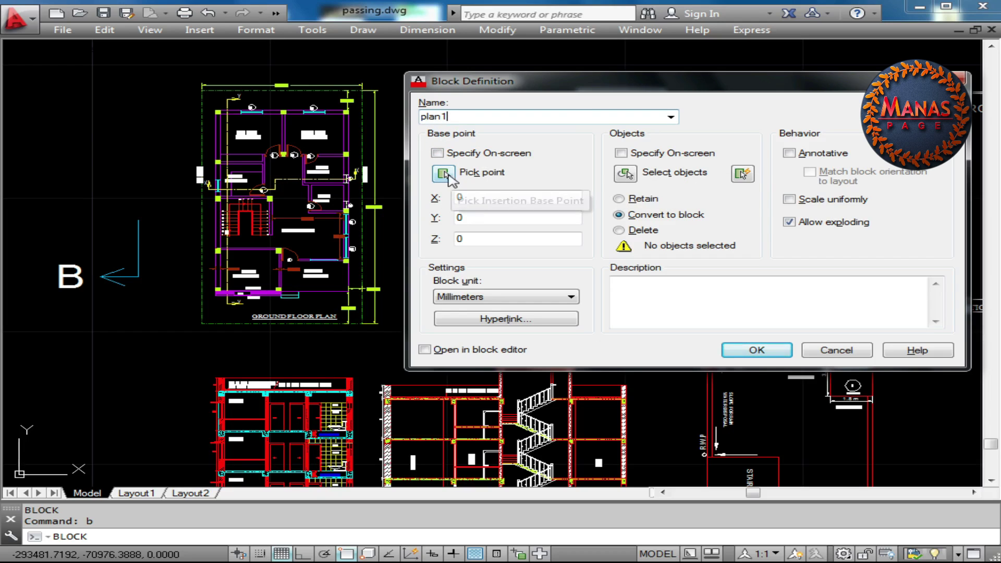
{"action": "left_click", "coordinate": [447, 175]}
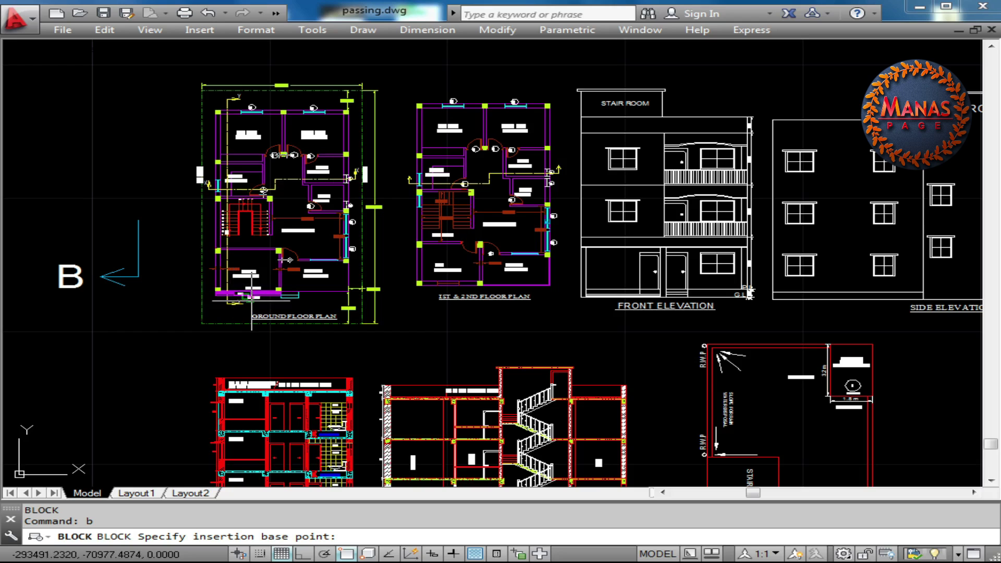
{"action": "left_click", "coordinate": [202, 324]}
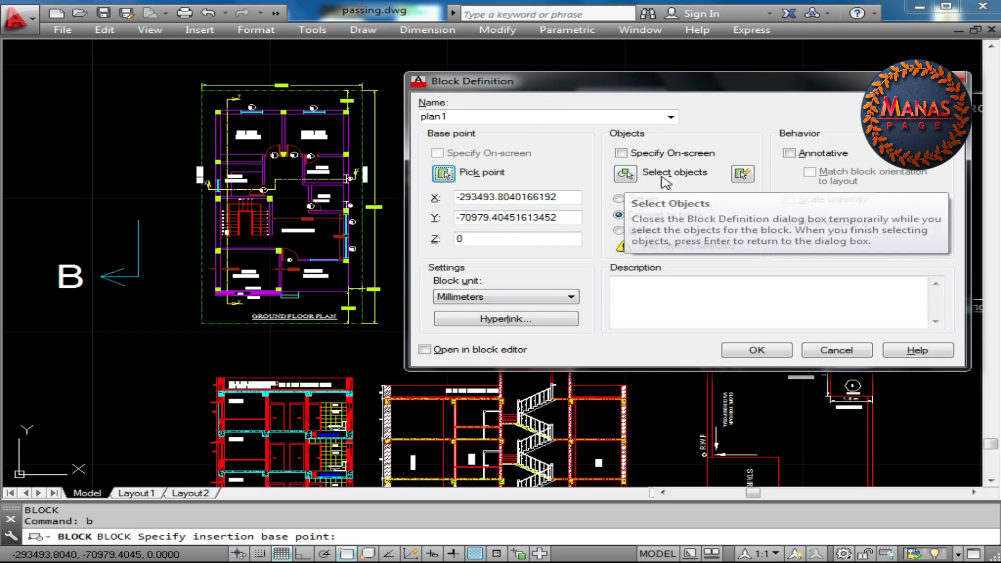
Step: Select the whole ground floor plan with its dimensions and title as the block's objects, and create the block
{"action": "left_click", "coordinate": [633, 174]}
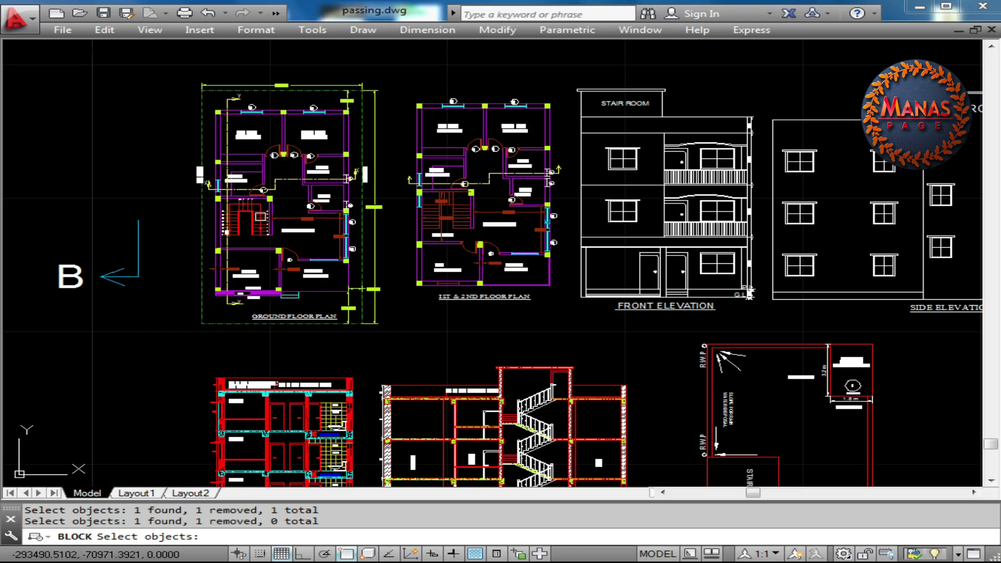
{"action": "left_click", "coordinate": [259, 211]}
{"action": "left_click", "coordinate": [254, 204]}
{"action": "left_click", "coordinate": [260, 182]}
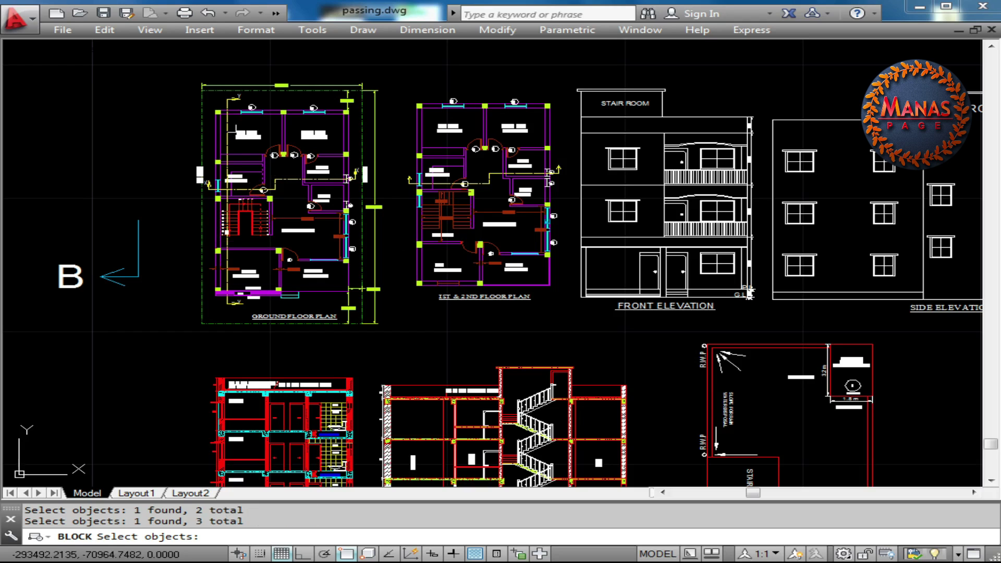
{"action": "left_click_drag", "start_coordinate": [165, 66], "coordinate": [398, 337]}
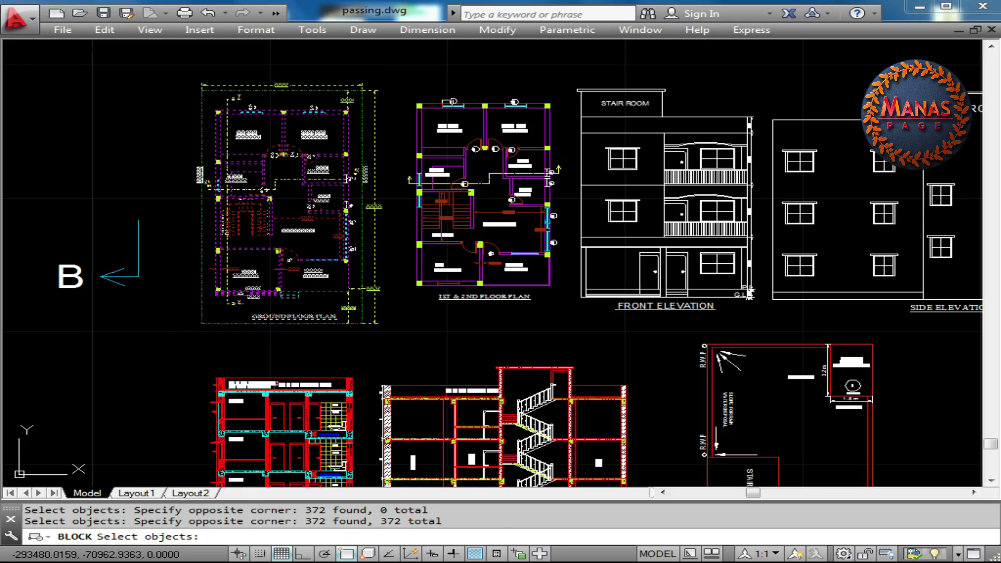
{"action": "key", "text": "Return"}
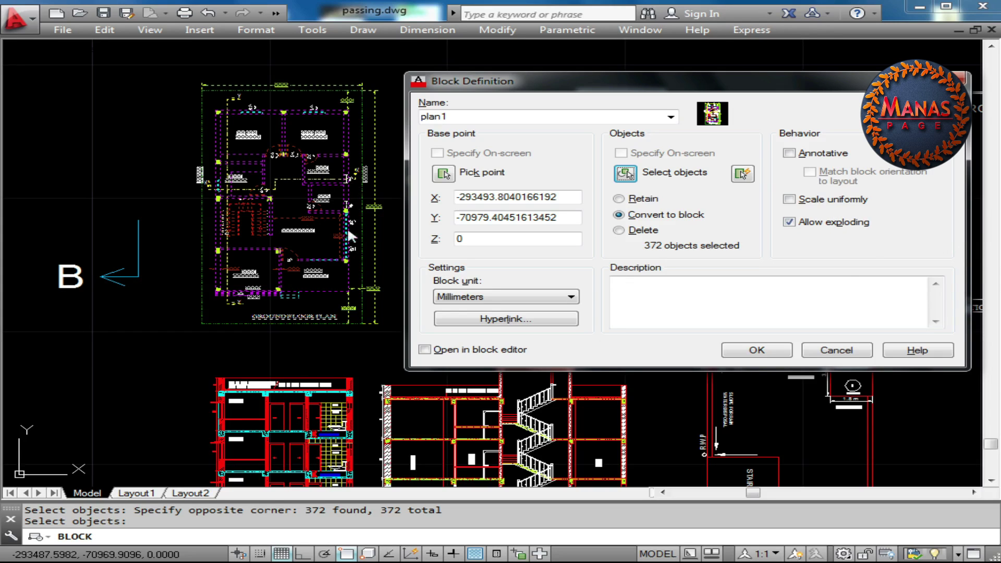
{"action": "left_click", "coordinate": [757, 349]}
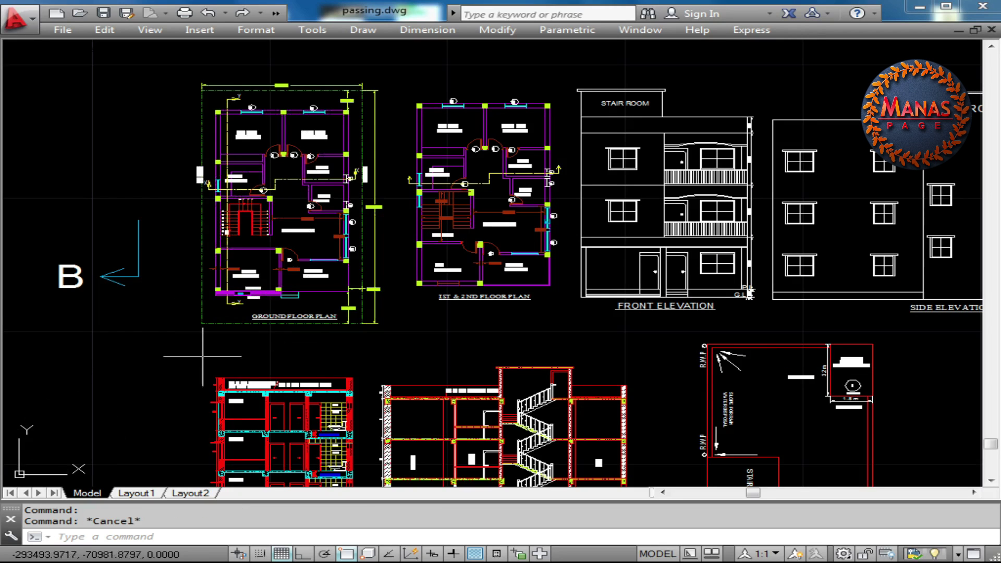
{"action": "left_click", "coordinate": [222, 322]}
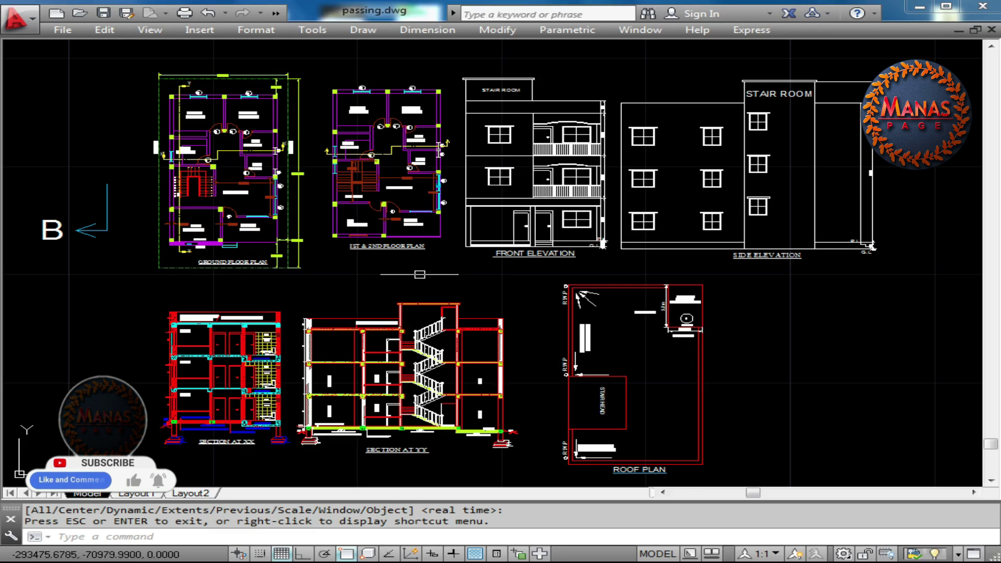
Step: Draw an A4 sheet rectangle with length 0.297 and width 0.21 in the empty area beside the paper size table
{"action": "middle_click_drag", "start_coordinate": [420, 275], "coordinate": [320, 260]}
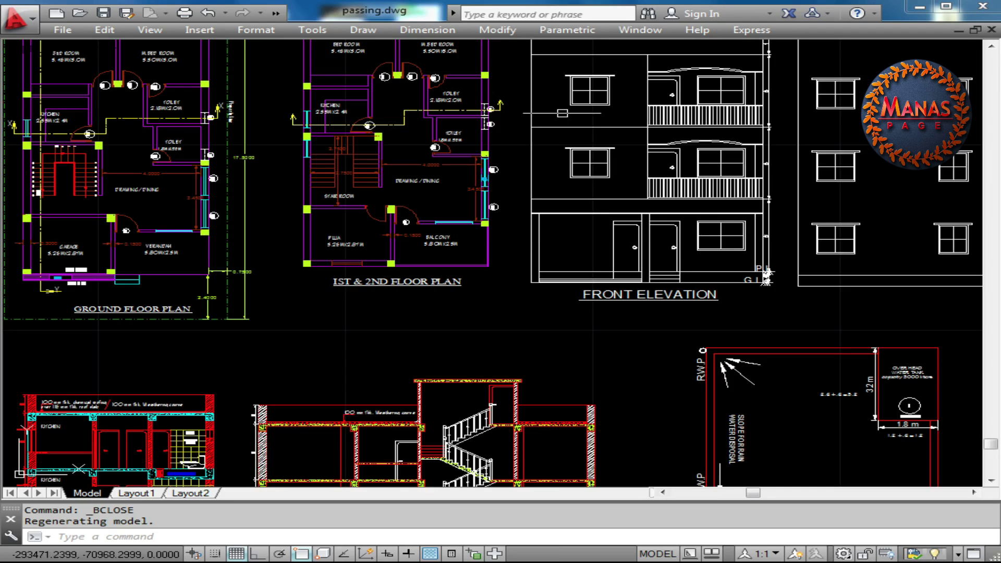
{"action": "scroll", "coordinate": [396, 316], "scroll_direction": "down", "scroll_amount": 3}
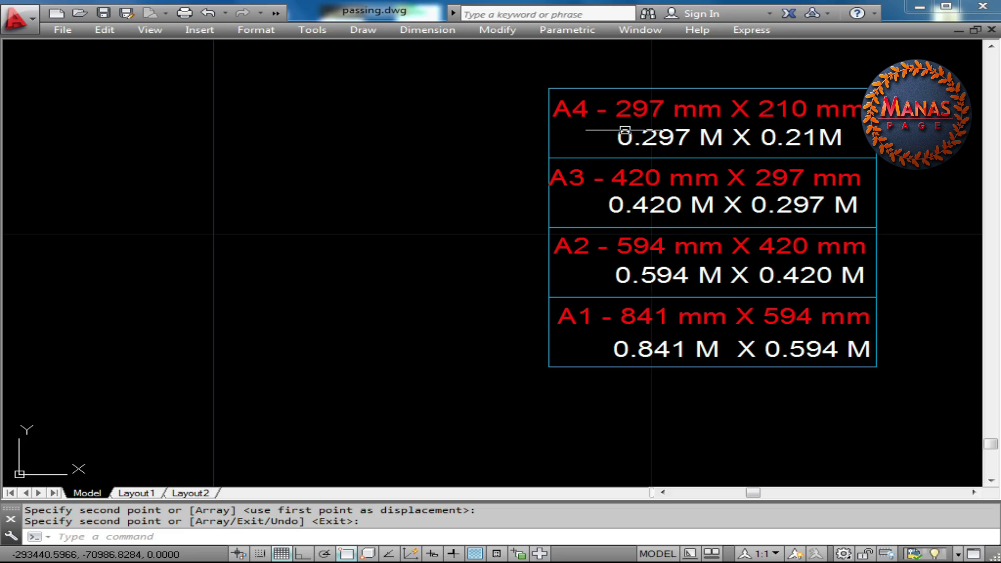
{"action": "key", "text": "Escape"}
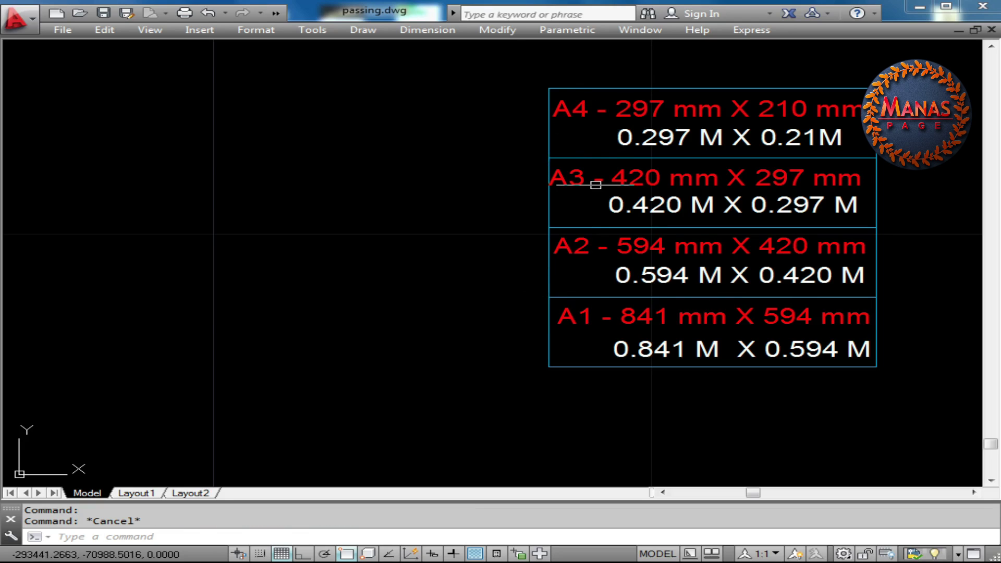
{"action": "key", "text": "Escape"}
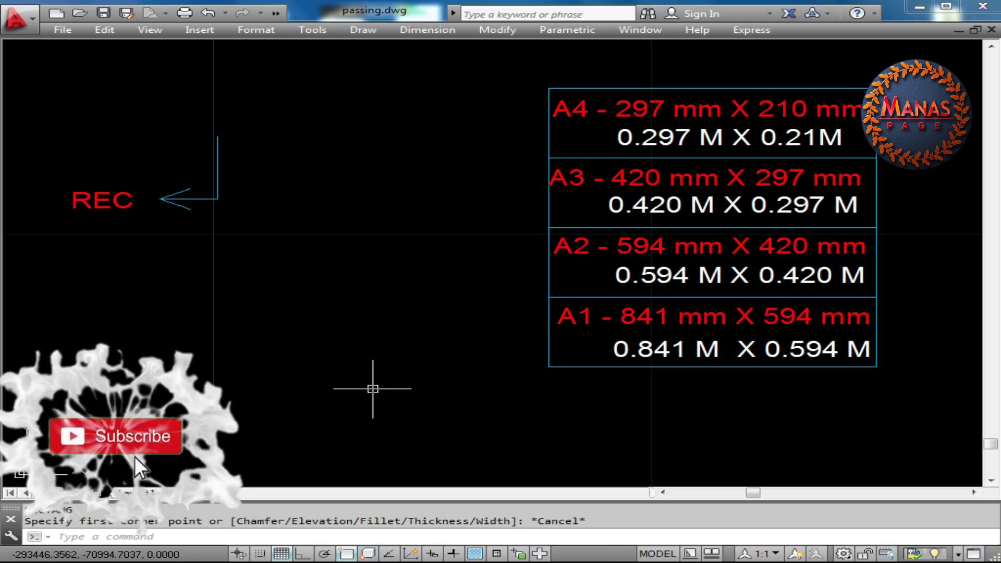
{"action": "type", "text": "rec"}
{"action": "key", "text": "Return"}
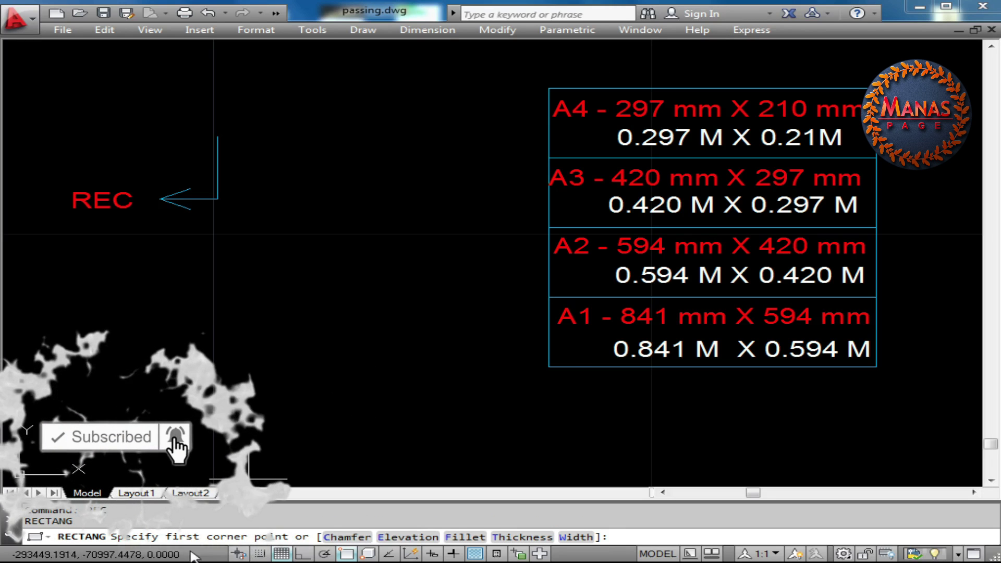
{"action": "left_click", "coordinate": [222, 272]}
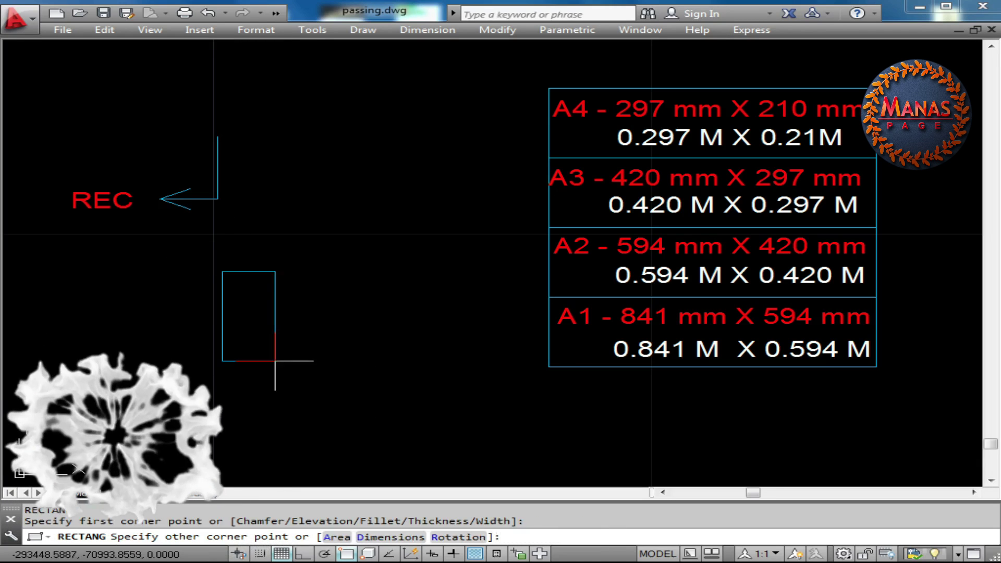
{"action": "left_click", "coordinate": [397, 538]}
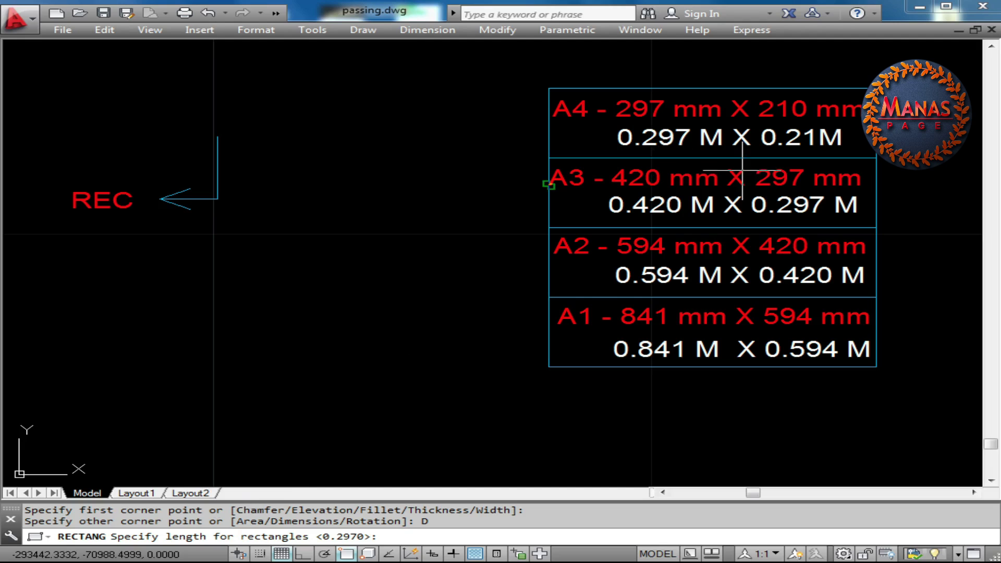
{"action": "type", "text": ".297"}
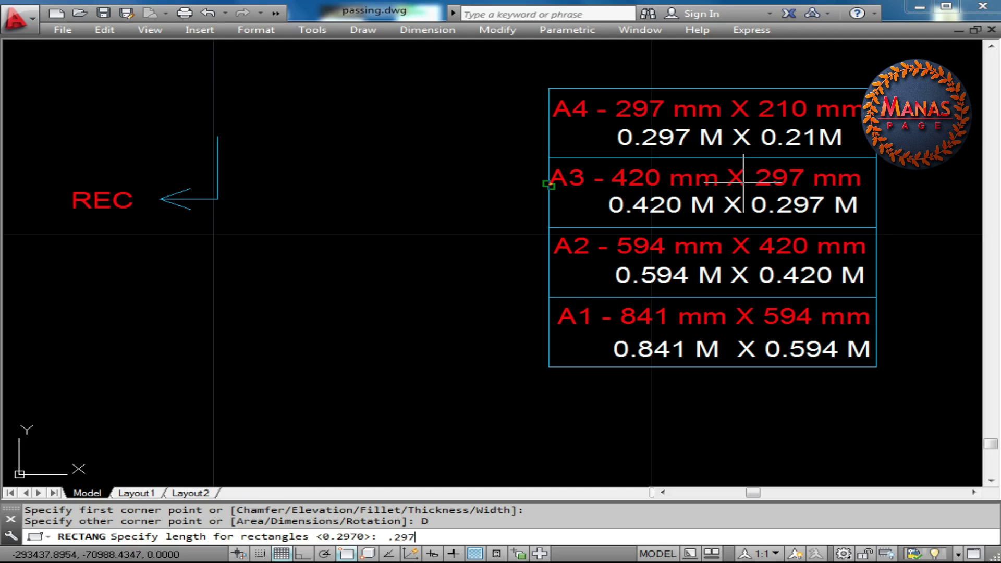
{"action": "key", "text": "Return"}
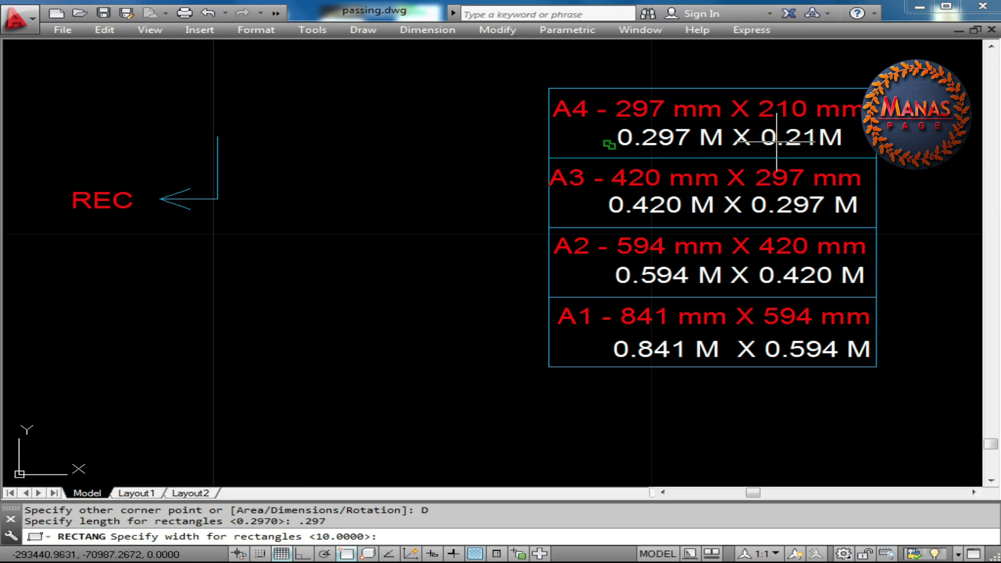
{"action": "type", "text": ".21"}
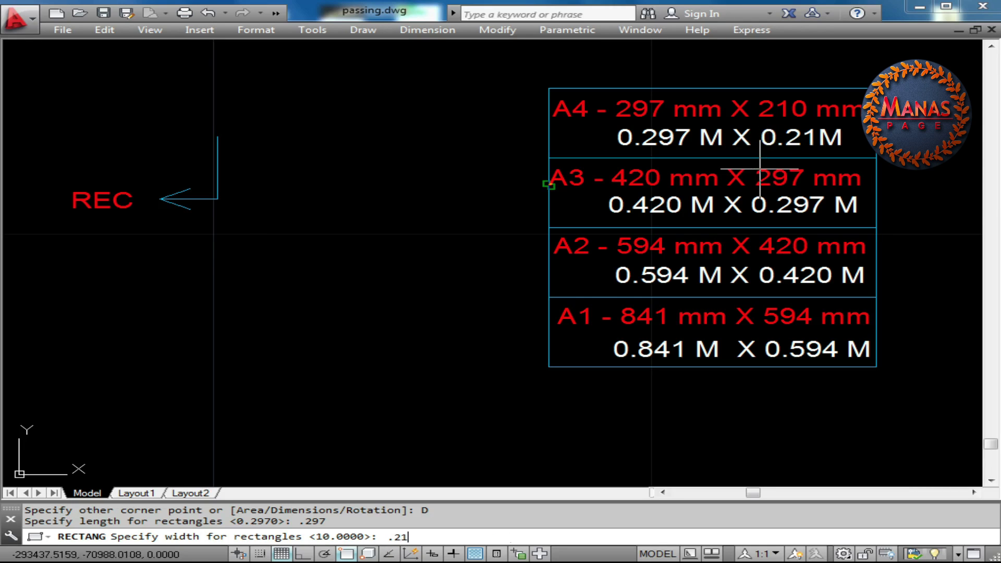
{"action": "key", "text": "Return"}
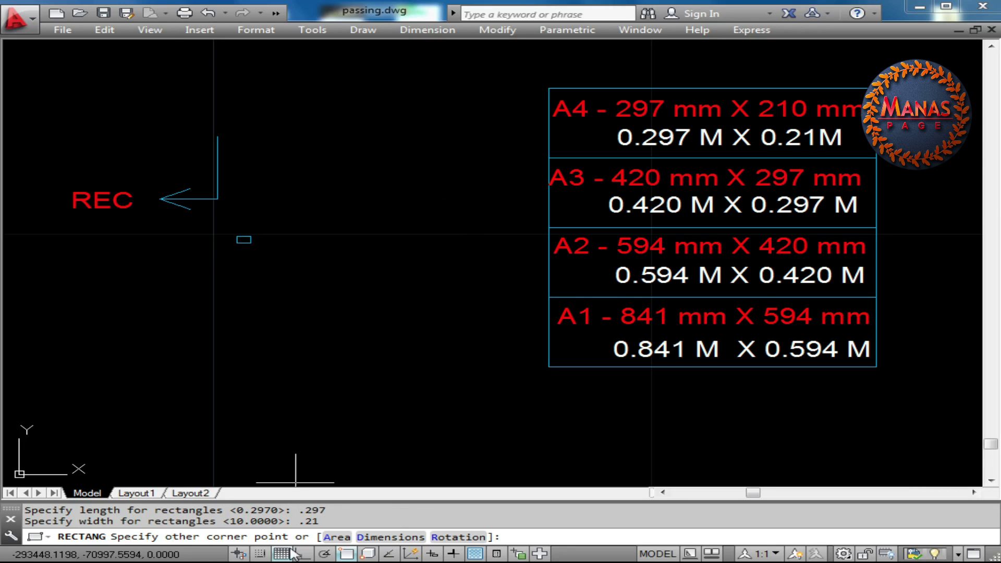
{"action": "left_click", "coordinate": [325, 212]}
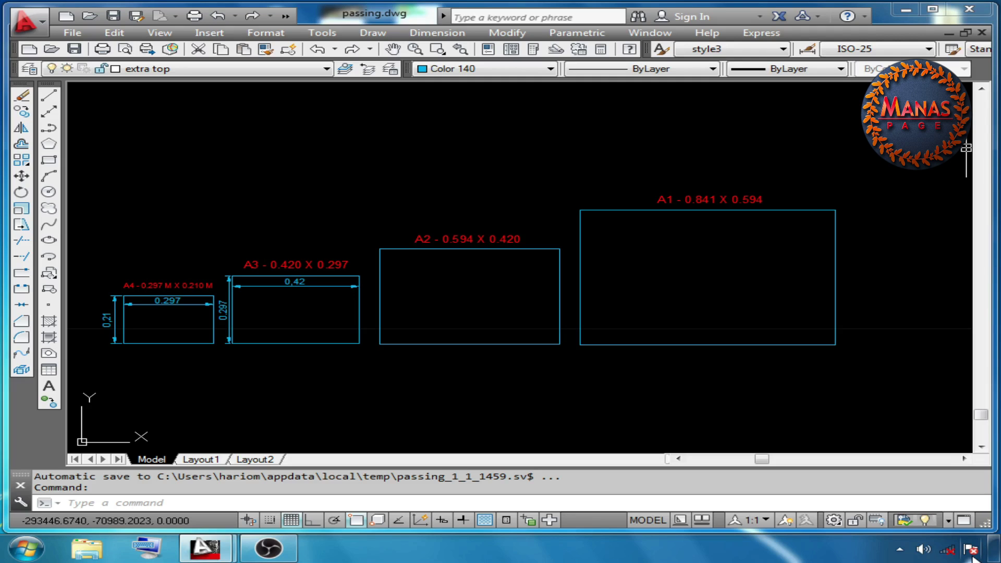
Step: Scale the A4, A3, A2 and A1 sheet rectangles with their labels and dimensions by 100 from the A4 sheet's lower-left corner
{"action": "left_click", "coordinate": [98, 328]}
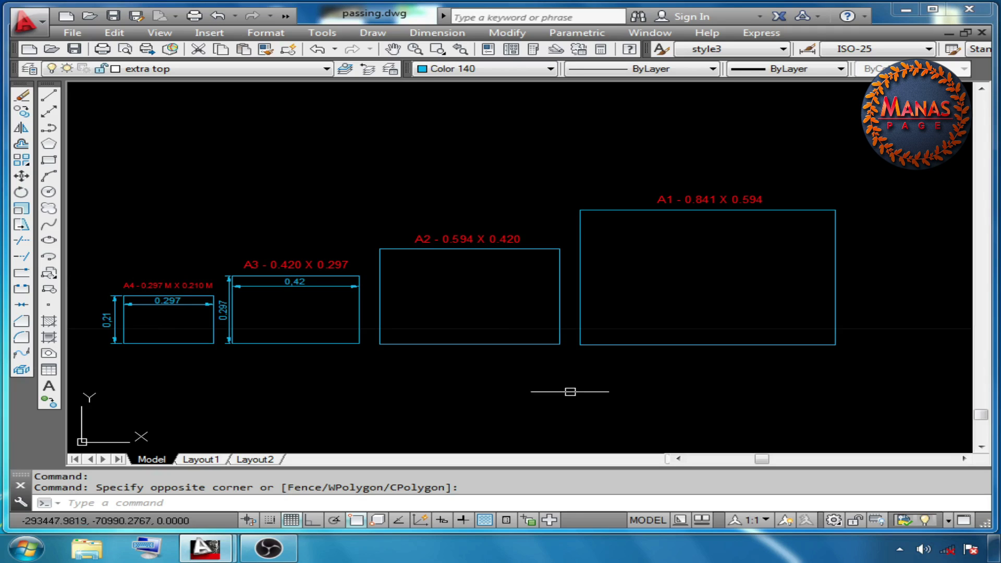
{"action": "key", "text": "Escape"}
{"action": "type", "text": "s"}
{"action": "type", "text": "c"}
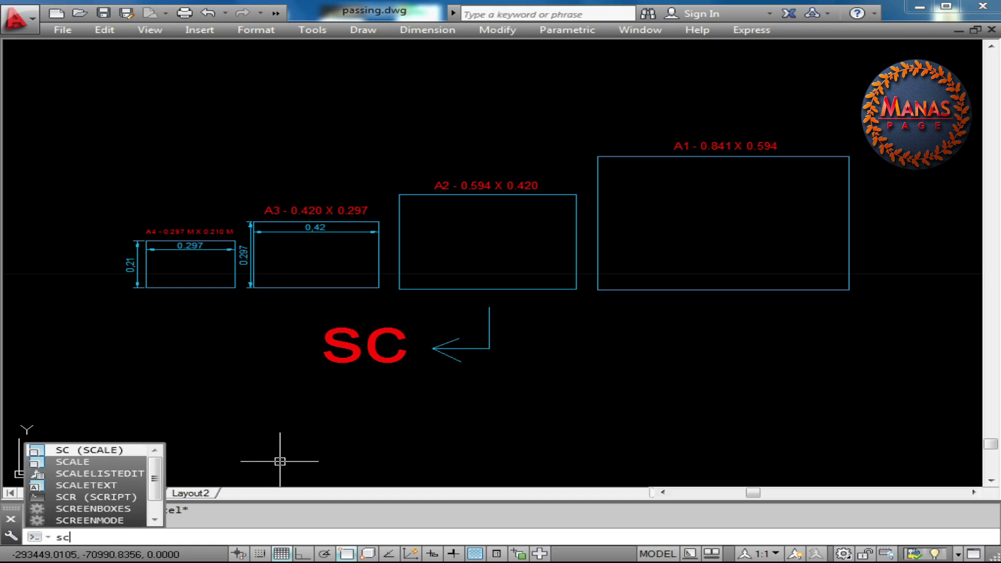
{"action": "key", "text": "Return"}
{"action": "left_click_drag", "start_coordinate": [282, 460], "coordinate": [313, 483]}
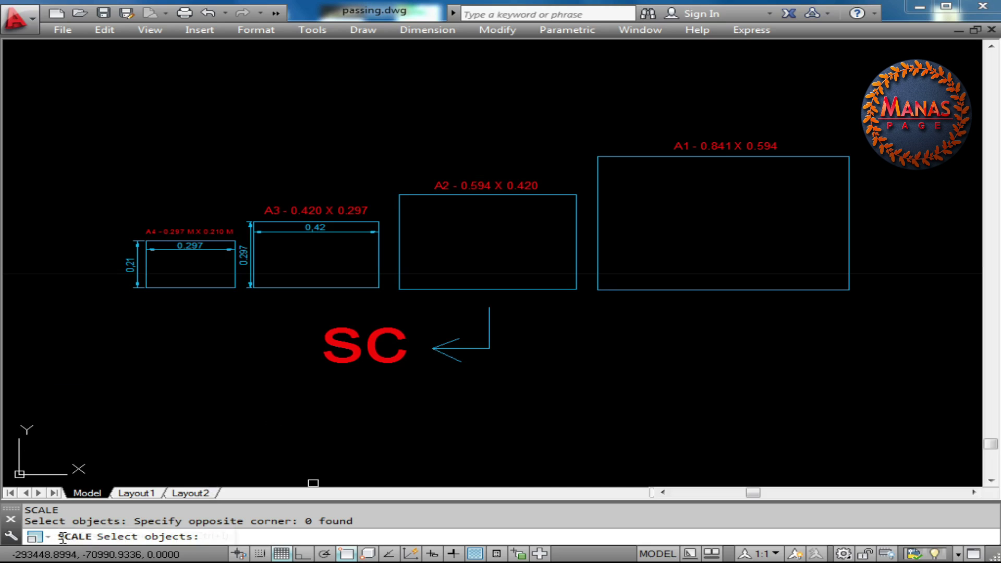
{"action": "double_click", "coordinate": [124, 126]}
{"action": "left_click", "coordinate": [89, 118]}
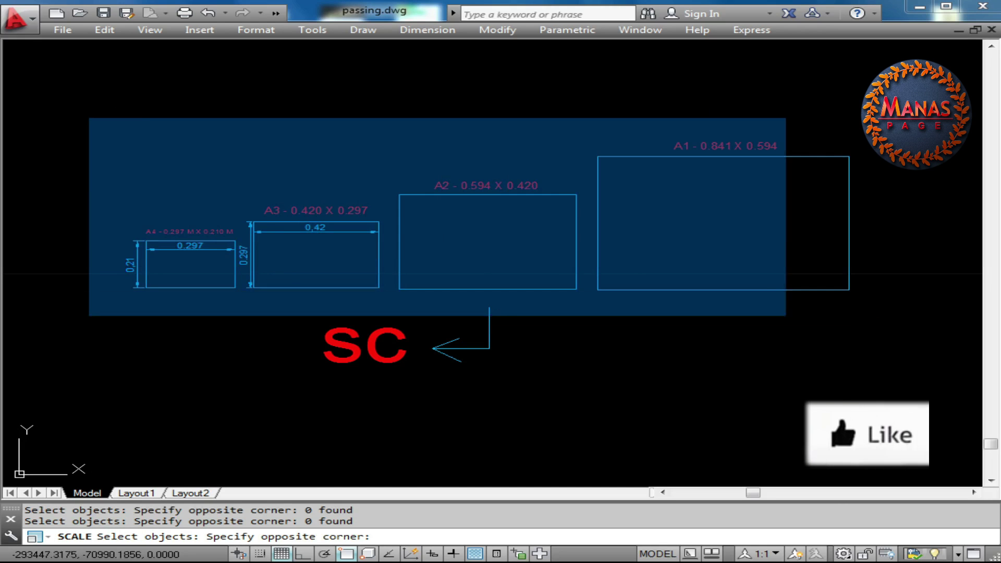
{"action": "left_click", "coordinate": [786, 316]}
{"action": "key", "text": "Return"}
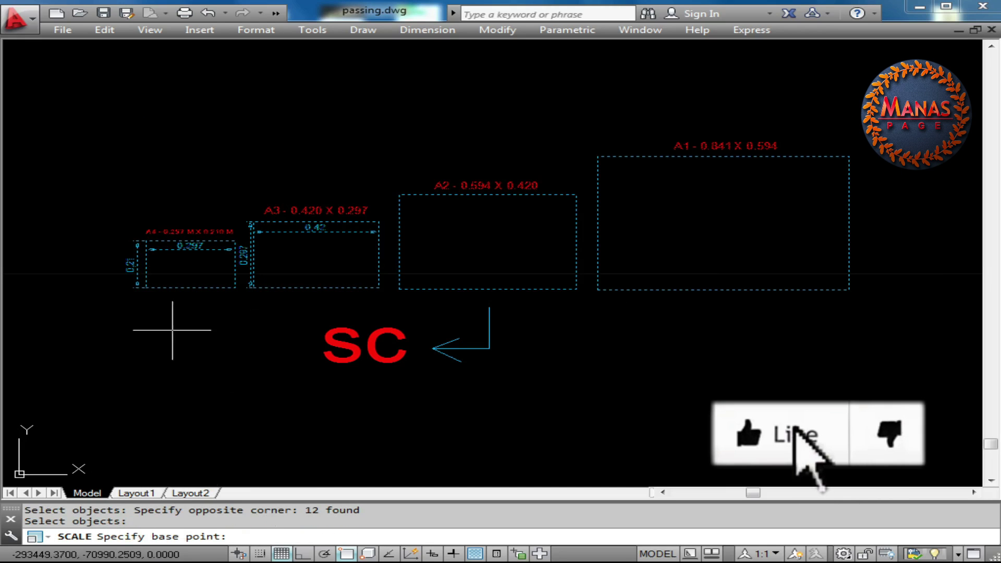
{"action": "left_click", "coordinate": [146, 288]}
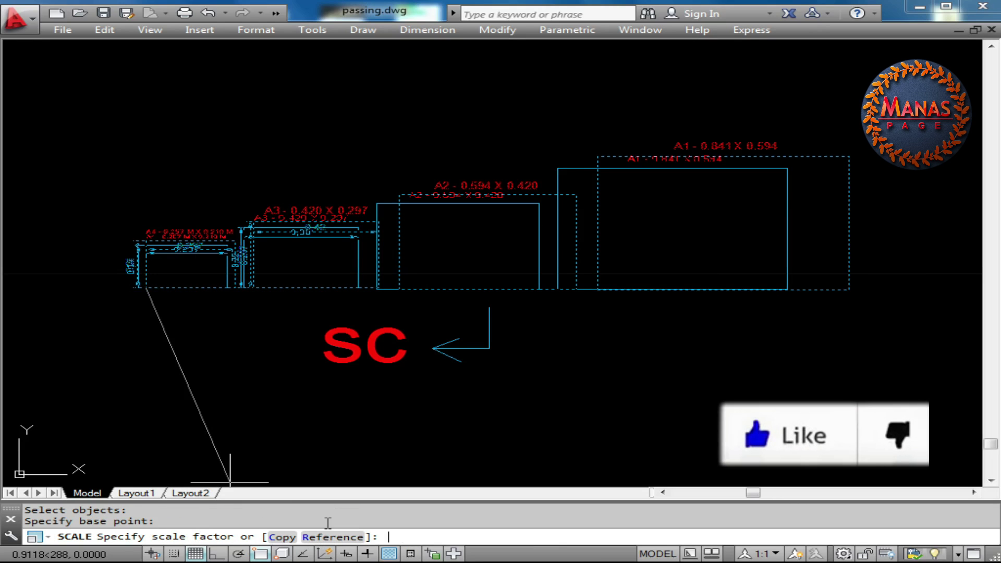
{"action": "type", "text": "100"}
{"action": "key", "text": "Return"}
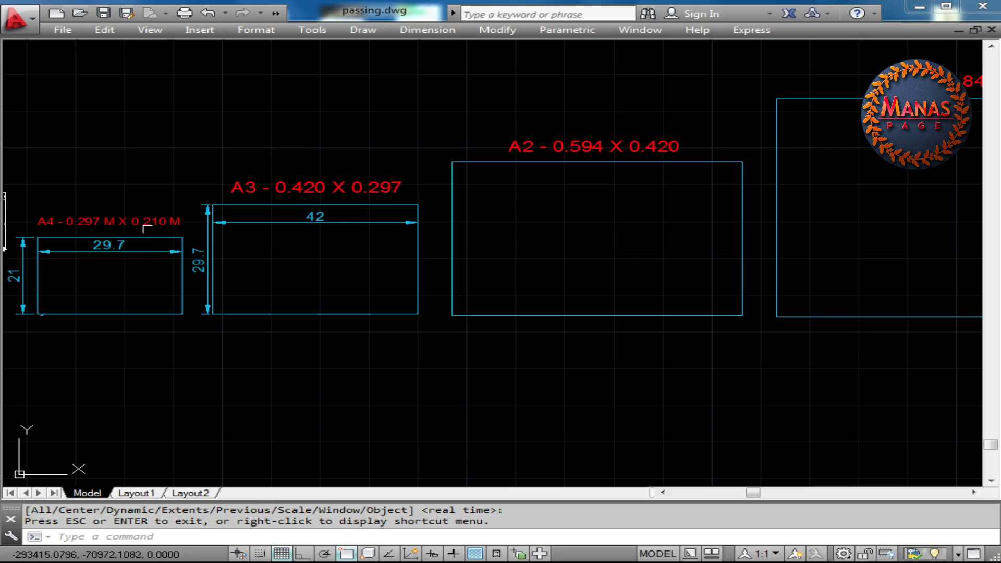
Step: Compare the scaled sheets with the building drawings and check the table of drawing counts per paper size
{"action": "middle_click_drag", "start_coordinate": [463, 310], "coordinate": [404, 321]}
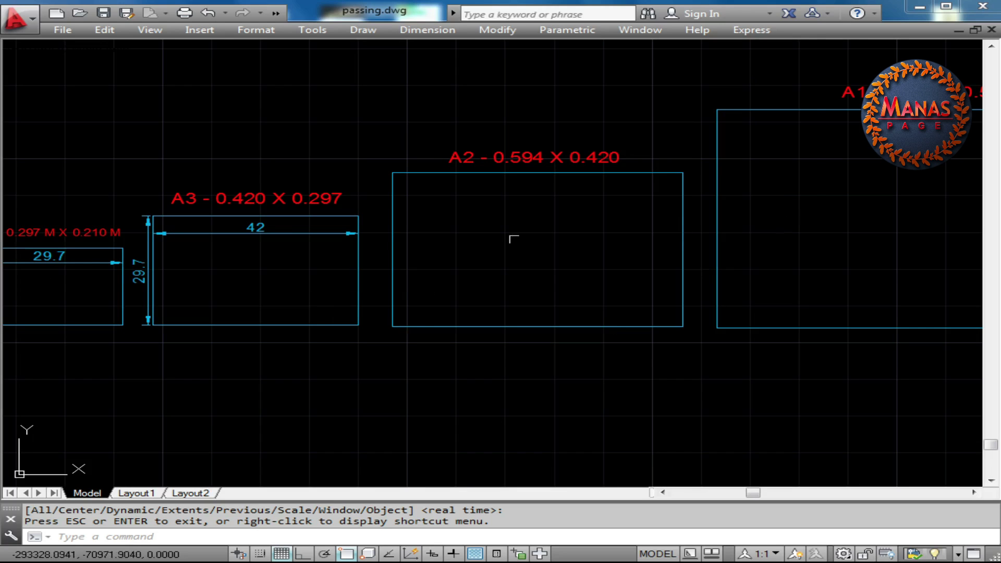
{"action": "scroll", "coordinate": [461, 243], "scroll_direction": "down", "scroll_amount": 1}
{"action": "middle_click_drag", "start_coordinate": [461, 243], "coordinate": [422, 342]}
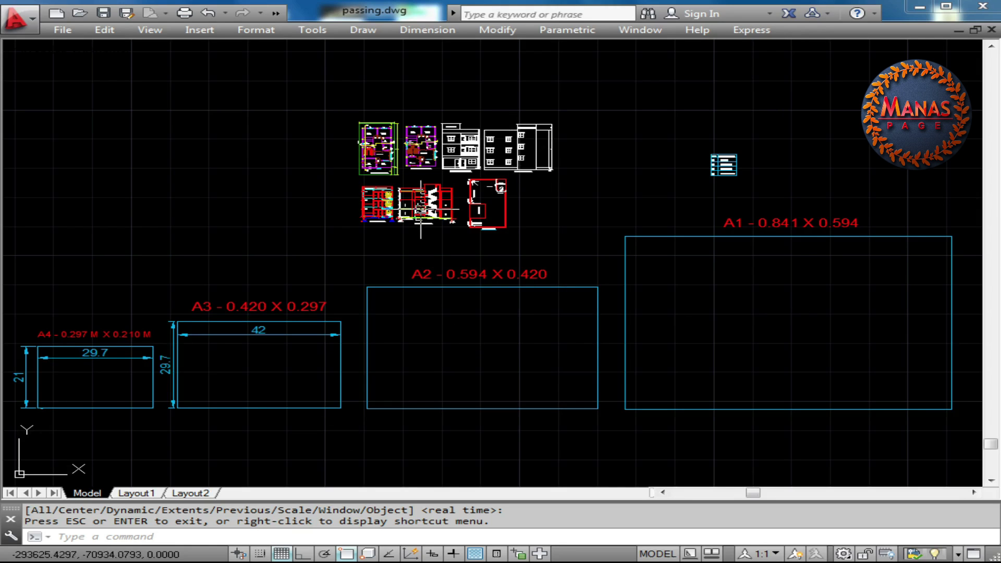
{"action": "scroll", "coordinate": [610, 156], "scroll_direction": "up", "scroll_amount": 3}
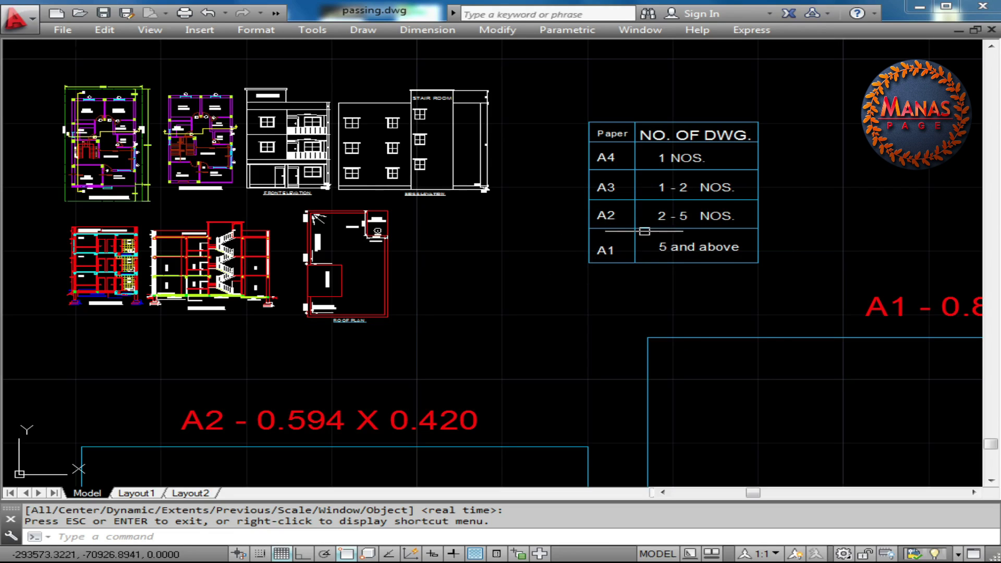
{"action": "key", "text": "Escape"}
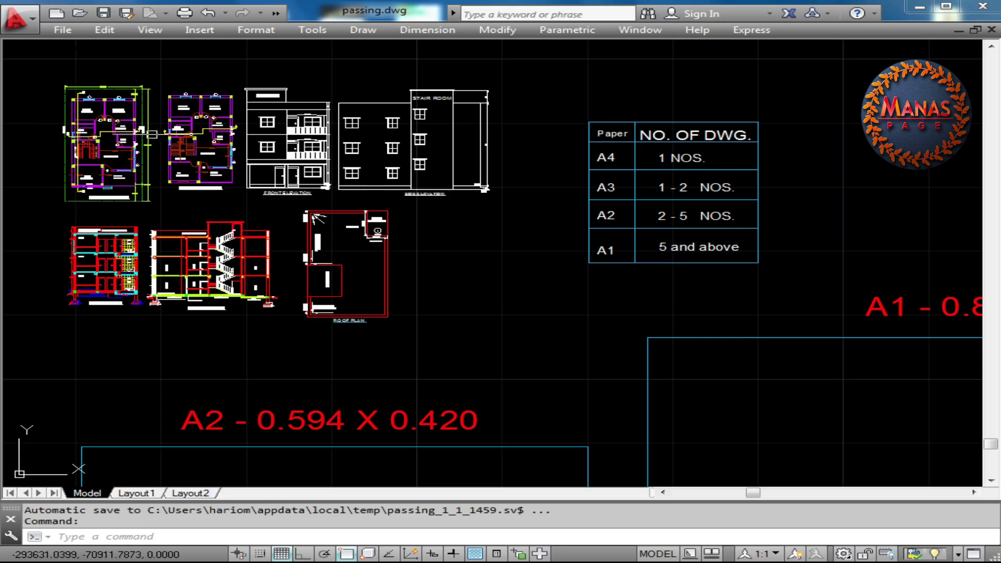
{"action": "mouse_move", "coordinate": [252, 96]}
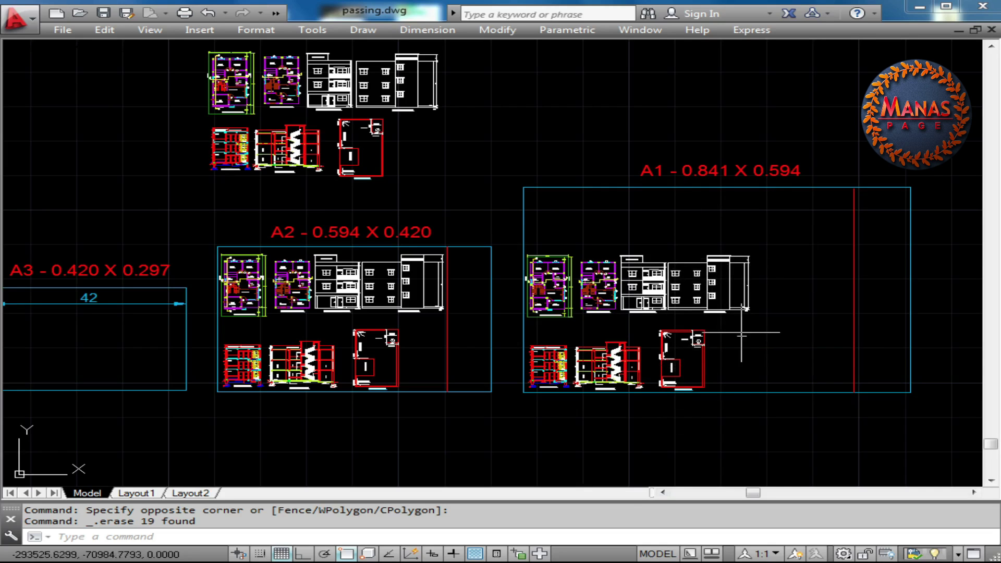
Step: Check how the house drawings fit inside the A2 sheet frame, highlighting the frame around them
{"action": "key", "text": "Escape"}
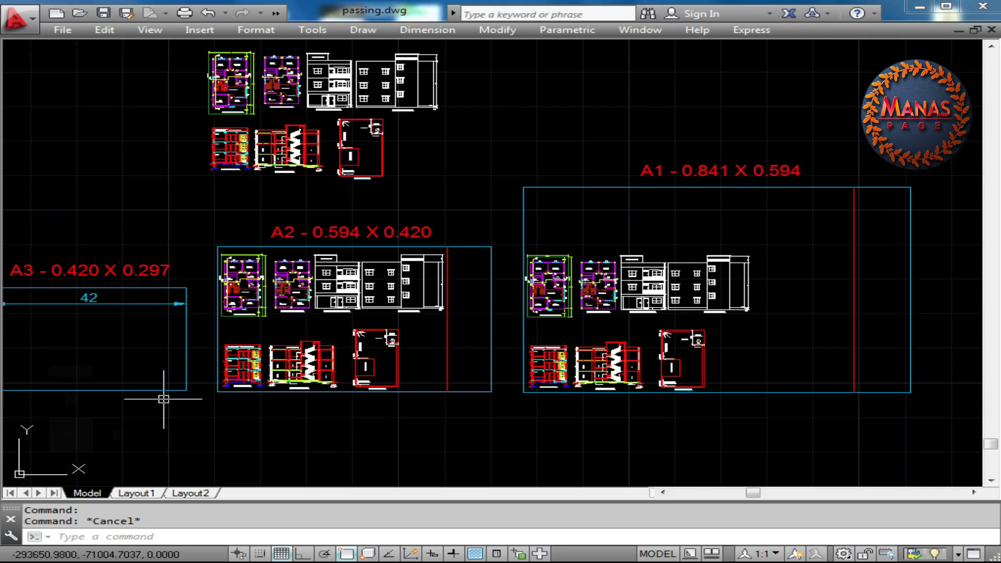
{"action": "scroll", "coordinate": [351, 395], "scroll_direction": "up", "scroll_amount": 3}
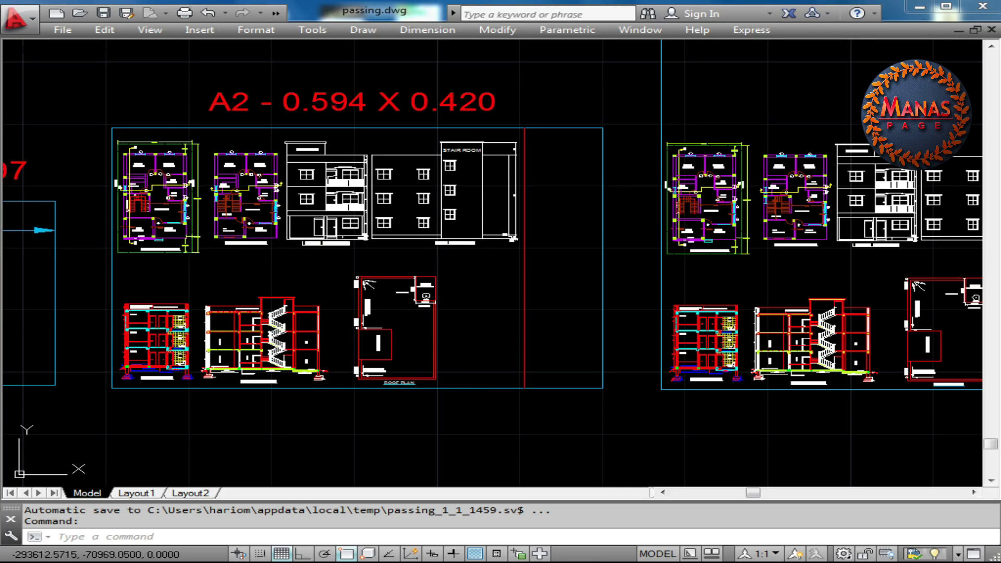
{"action": "mouse_move", "coordinate": [221, 308]}
{"action": "mouse_move", "coordinate": [368, 321]}
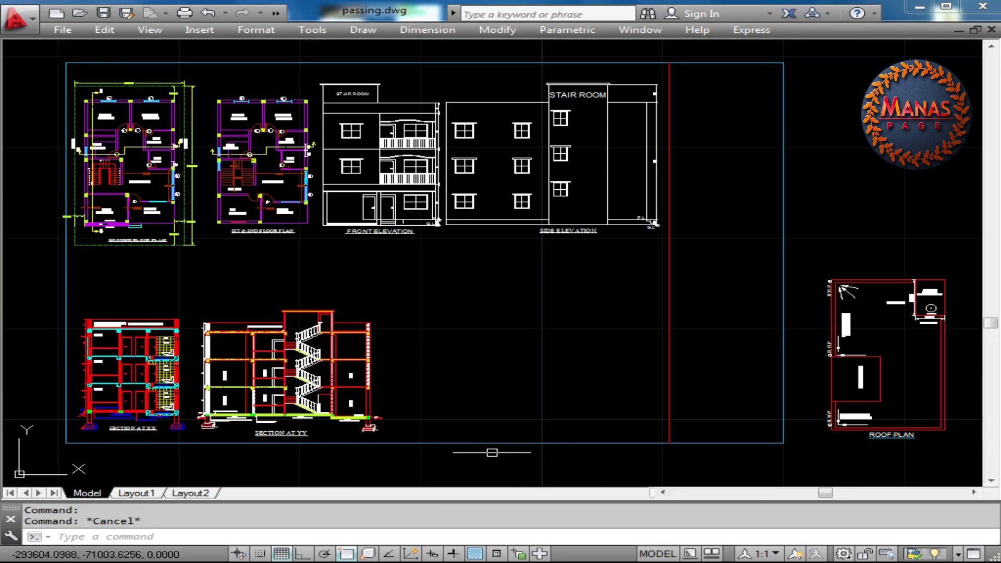
{"action": "left_click", "coordinate": [497, 443]}
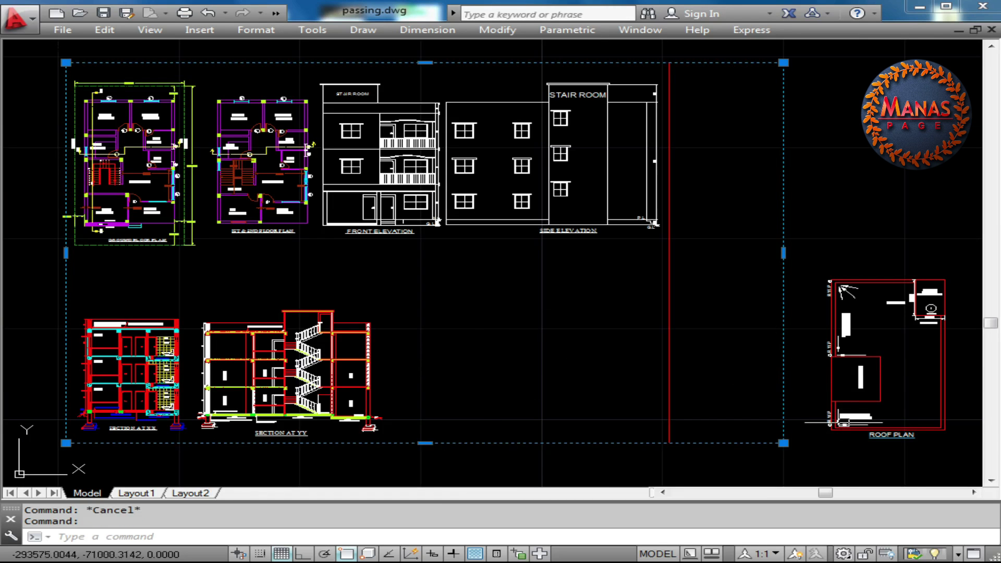
{"action": "key", "text": "Escape"}
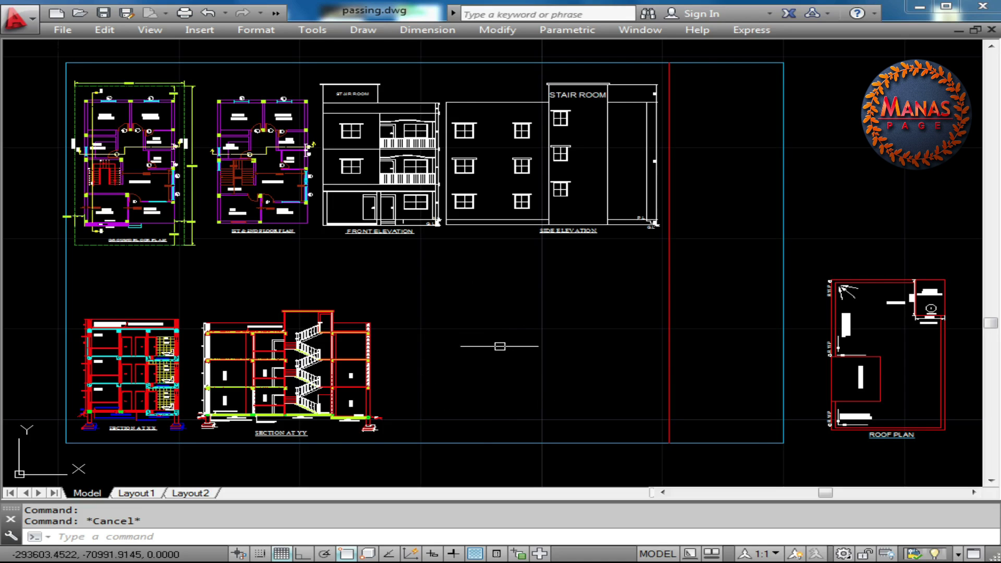
{"action": "middle_click_drag", "start_coordinate": [496, 342], "coordinate": [584, 364]}
{"action": "middle_click_drag", "start_coordinate": [277, 263], "coordinate": [478, 368]}
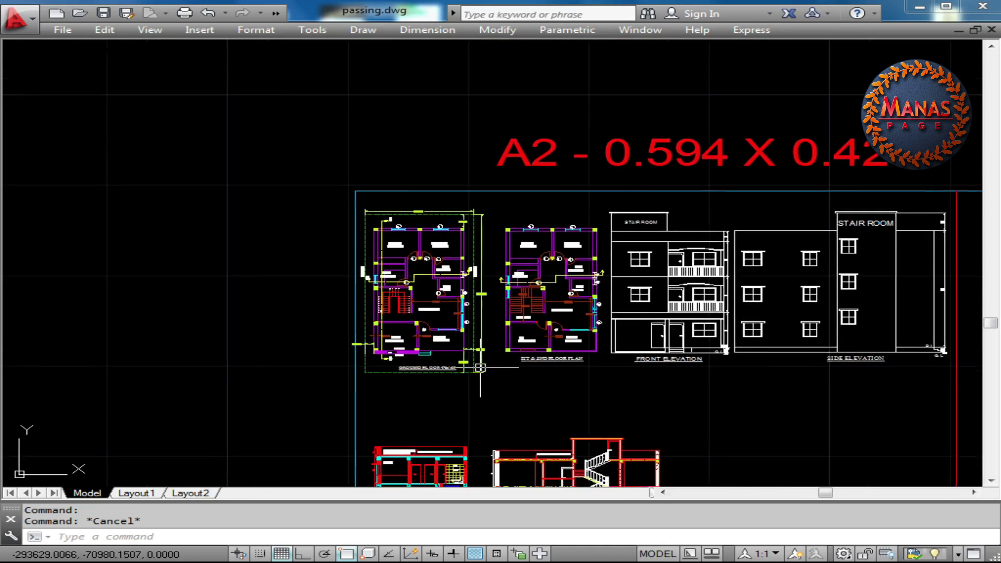
Step: Copy the ground floor plan's plot boundary with its overall width and length dimensions into the empty area outside the A2 sheet
{"action": "scroll", "coordinate": [514, 317], "scroll_direction": "up", "scroll_amount": 2}
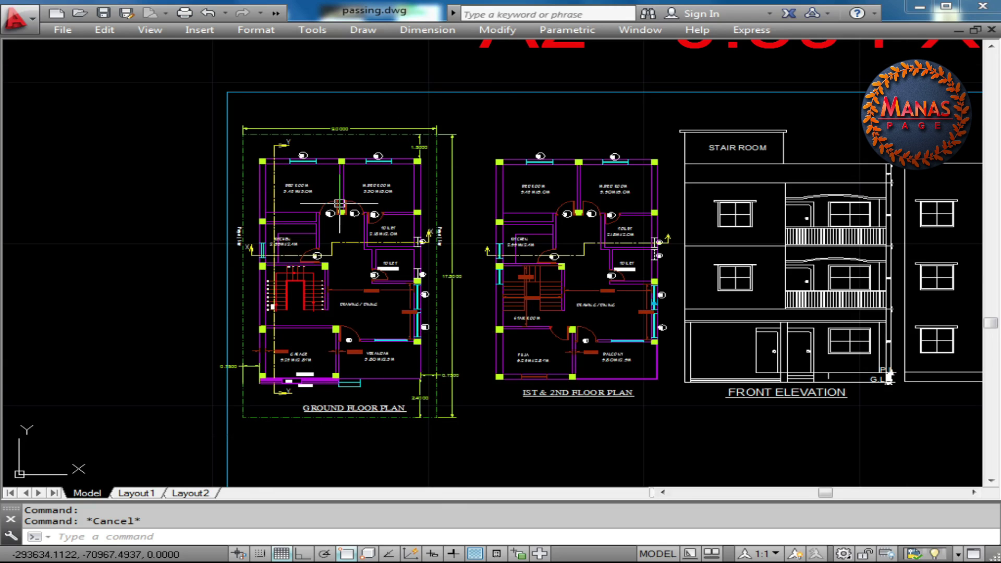
{"action": "middle_click_drag", "start_coordinate": [312, 290], "coordinate": [576, 273]}
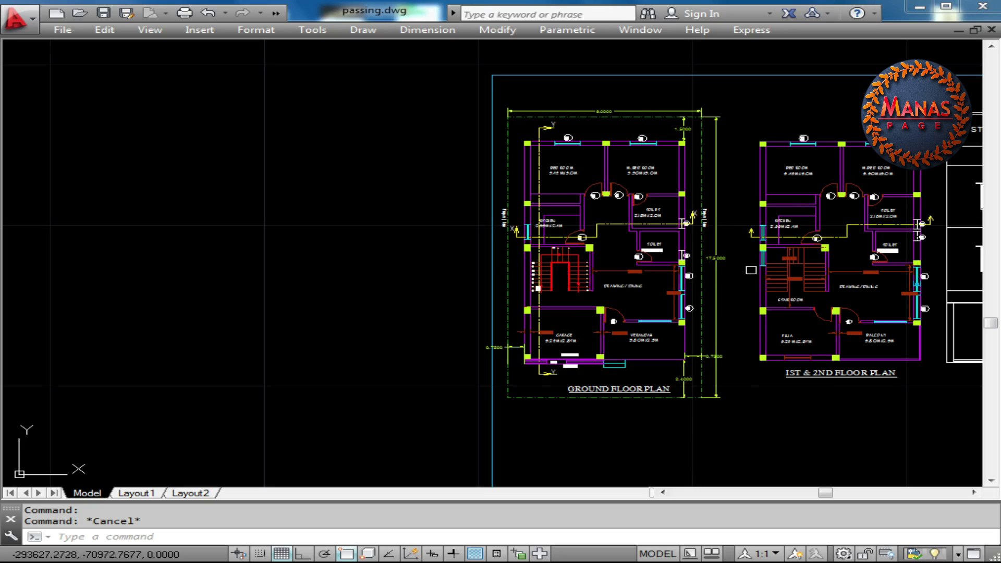
{"action": "type", "text": "C"}
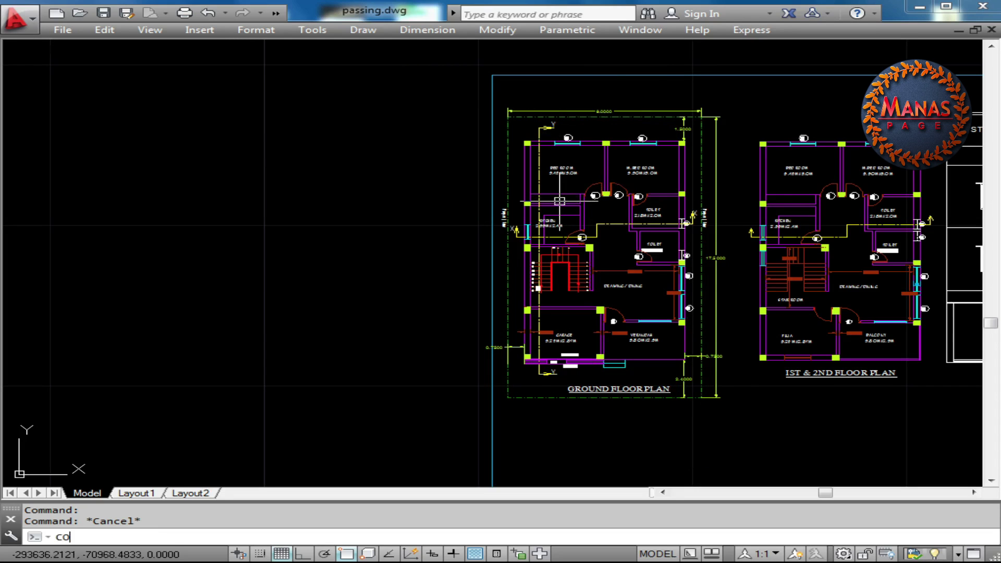
{"action": "type", "text": "o"}
{"action": "key", "text": "Return"}
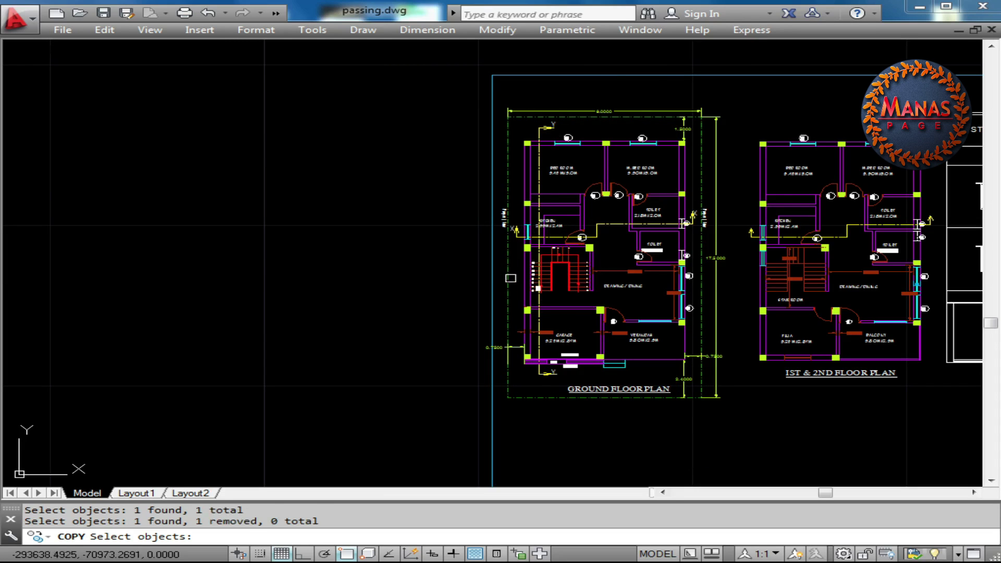
{"action": "left_click", "coordinate": [519, 333]}
{"action": "left_click", "coordinate": [531, 399]}
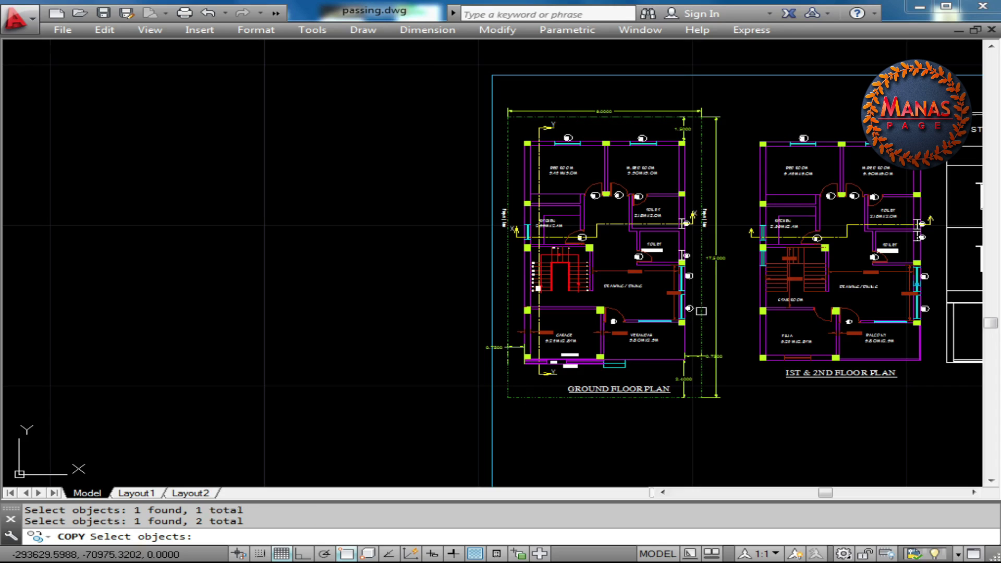
{"action": "left_click", "coordinate": [718, 261]}
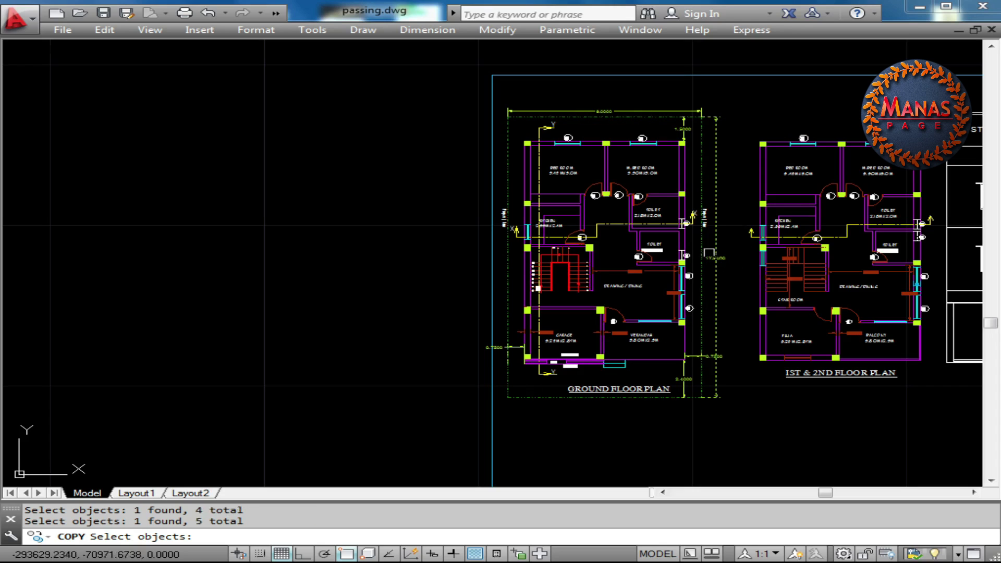
{"action": "key", "text": "Return"}
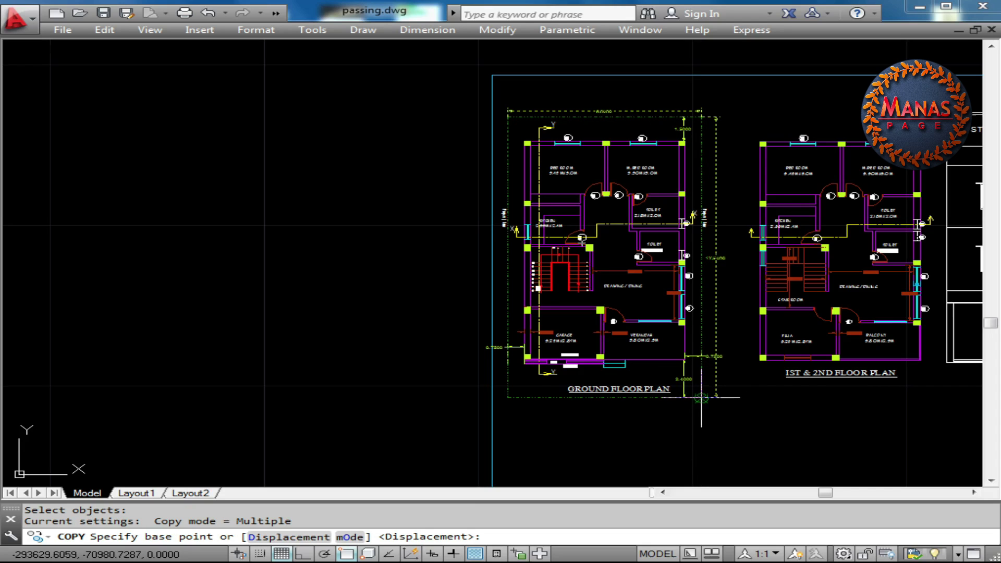
{"action": "left_click", "coordinate": [701, 398]}
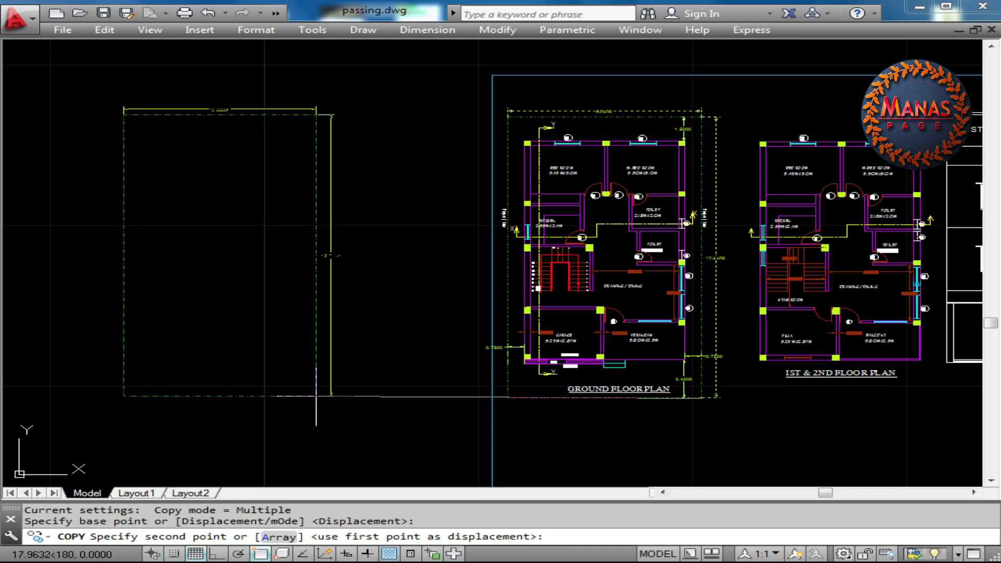
{"action": "left_click", "coordinate": [316, 396]}
{"action": "right_click", "coordinate": [399, 157]}
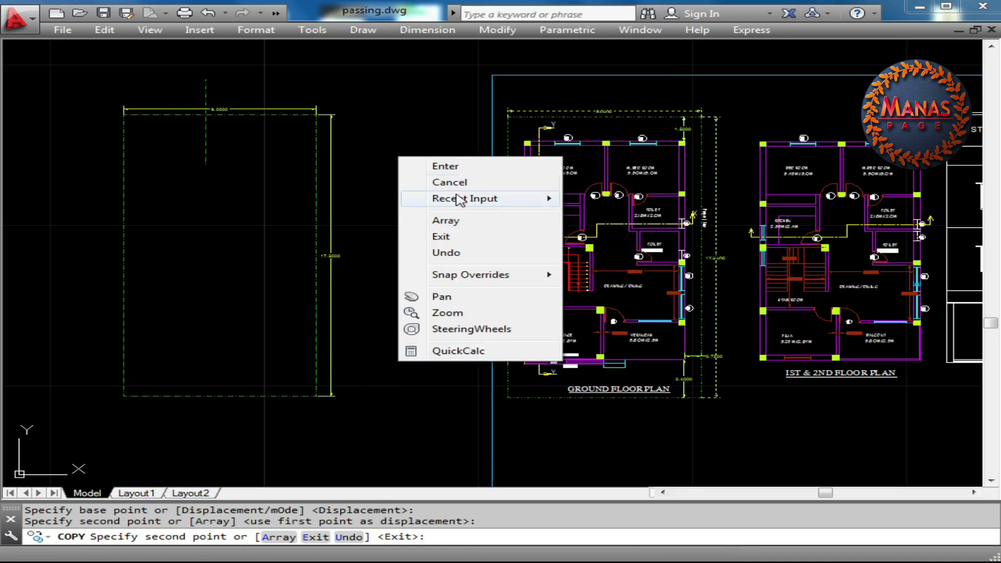
{"action": "left_click", "coordinate": [459, 166]}
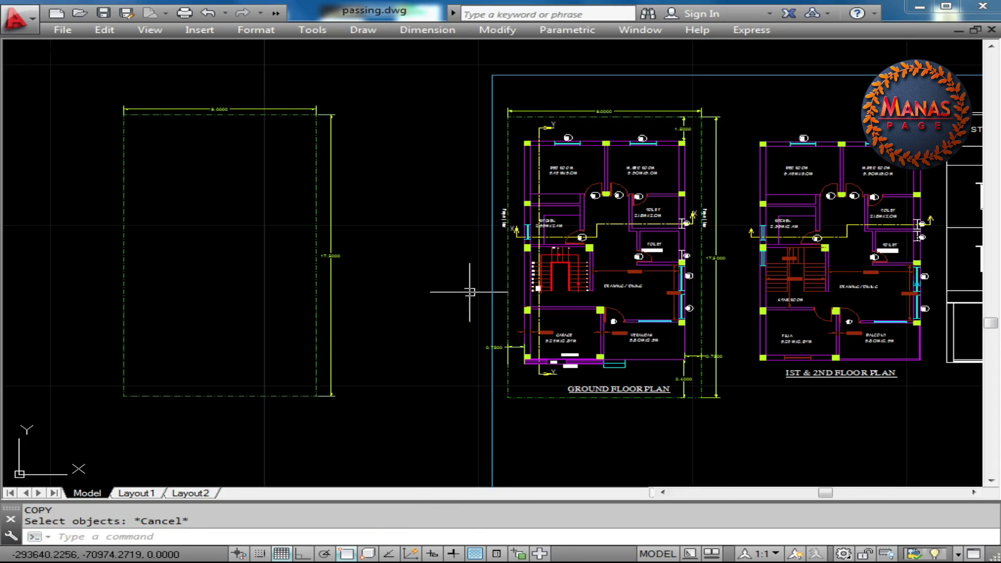
Step: Copy the ground floor's outer building outline and setback dimensions into the copied plot boundary, aligned at its lower-left corner
{"action": "type", "text": "co"}
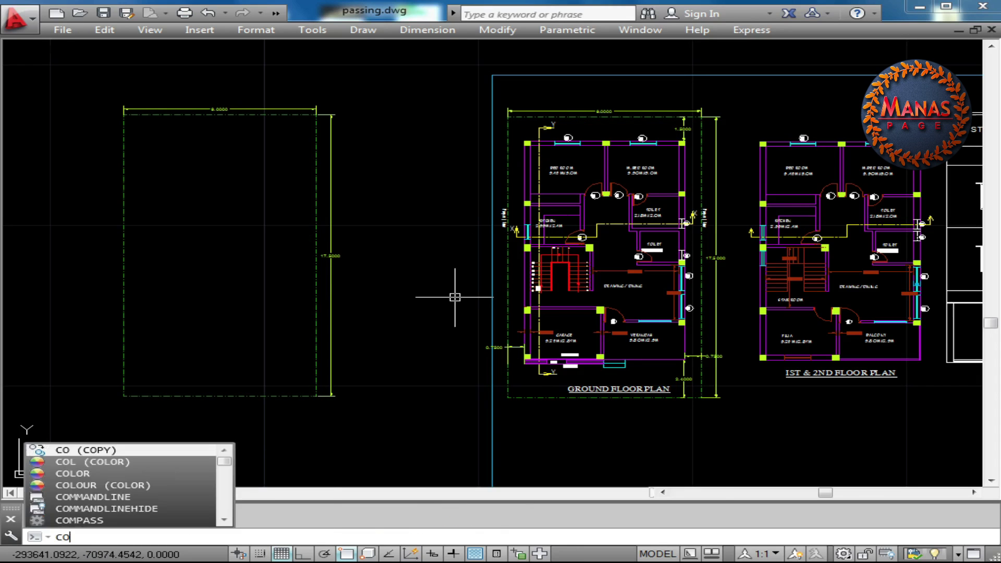
{"action": "key", "text": "Return"}
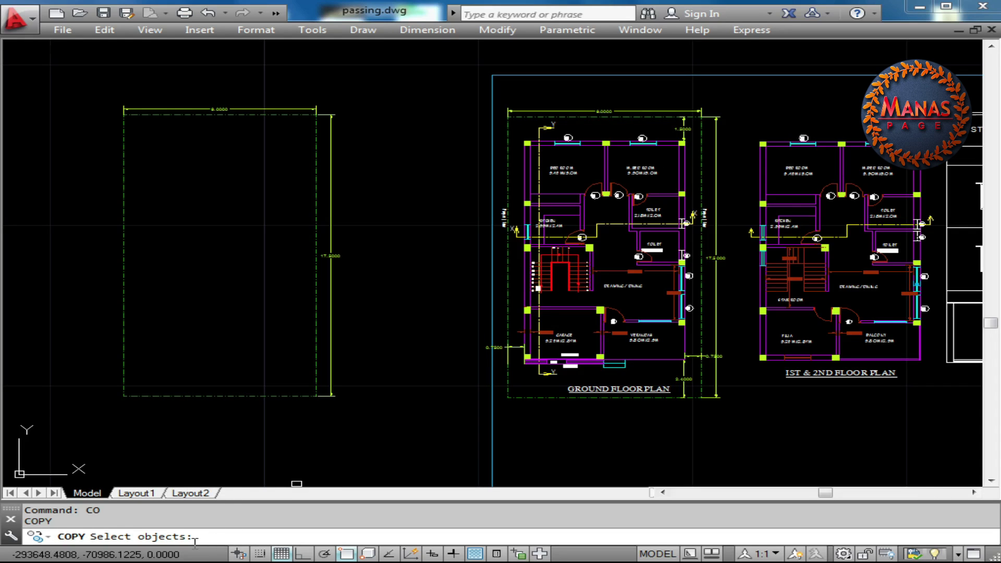
{"action": "left_click", "coordinate": [524, 277]}
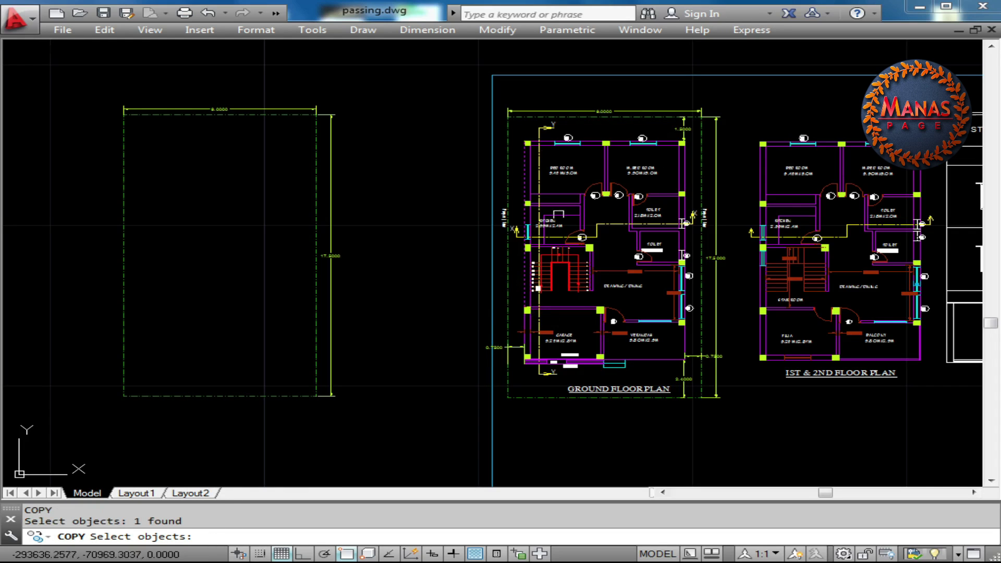
{"action": "left_click", "coordinate": [575, 142]}
{"action": "left_click", "coordinate": [679, 158]}
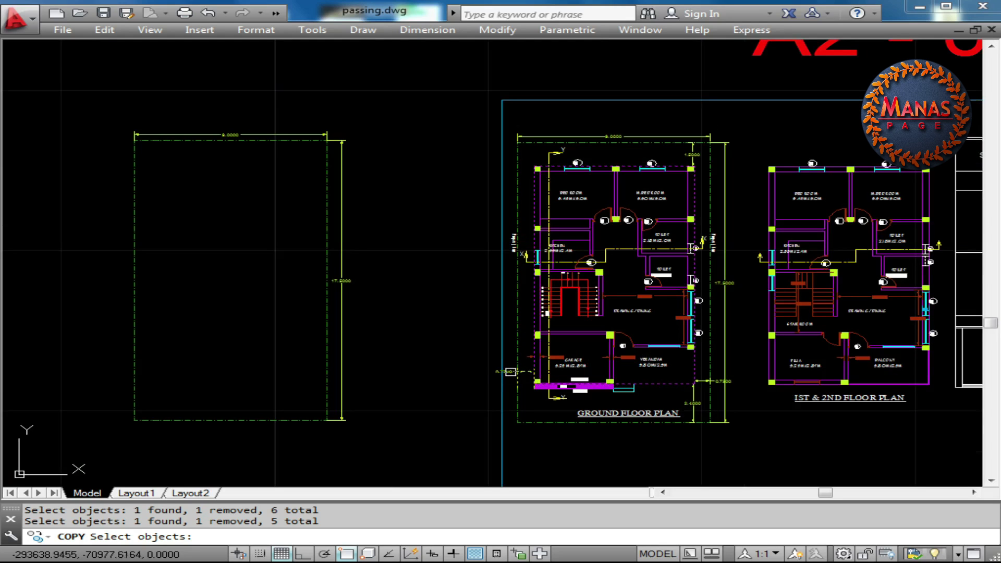
{"action": "left_click", "coordinate": [510, 372]}
{"action": "left_click", "coordinate": [687, 404]}
{"action": "key", "text": "Return"}
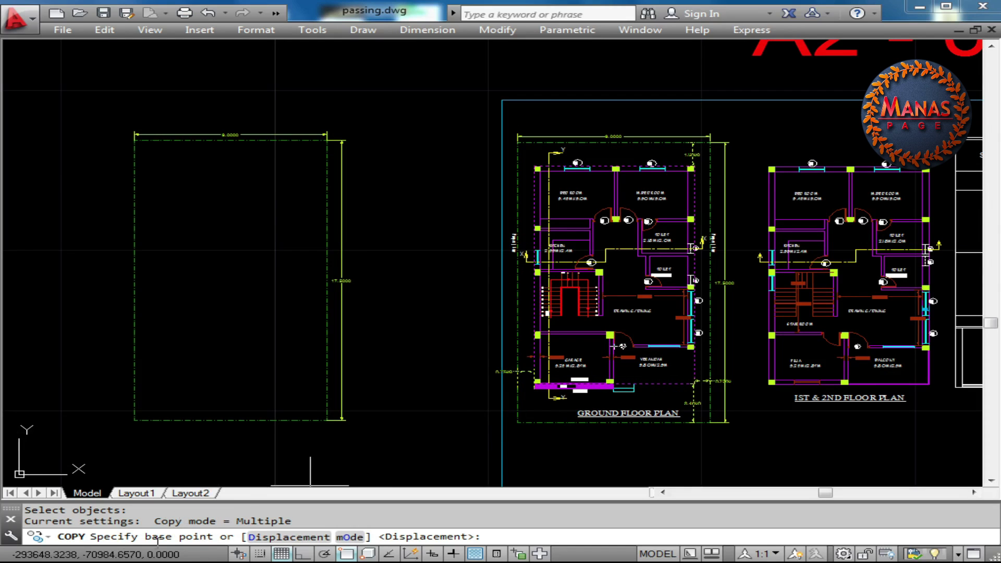
{"action": "left_click", "coordinate": [517, 423]}
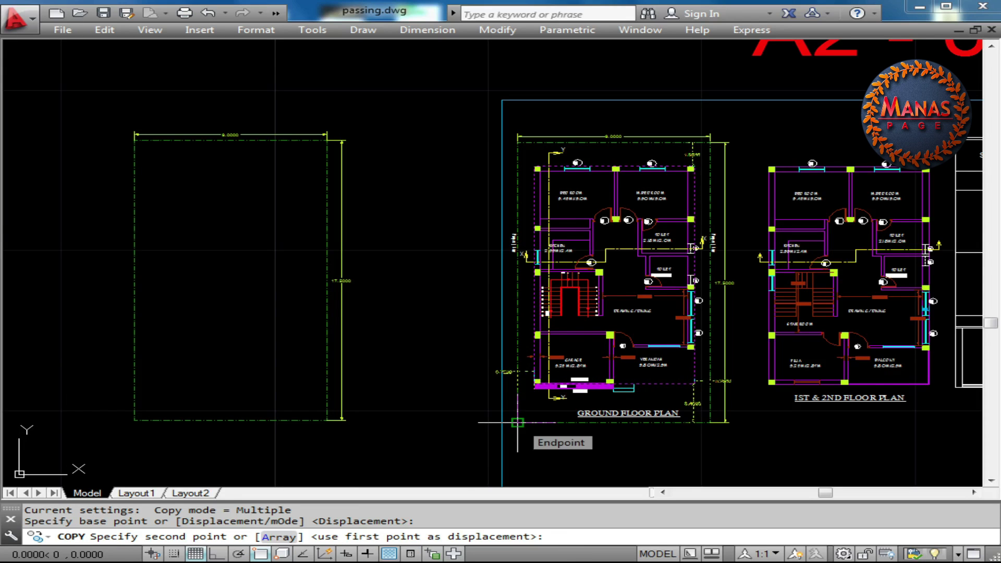
{"action": "middle_click_drag", "start_coordinate": [157, 428], "coordinate": [193, 402]}
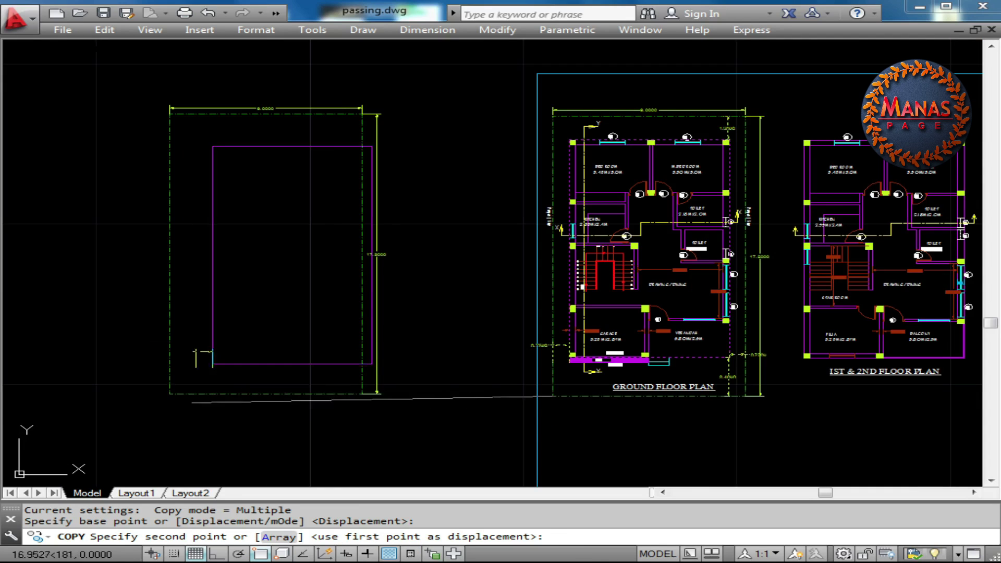
{"action": "left_click", "coordinate": [170, 393]}
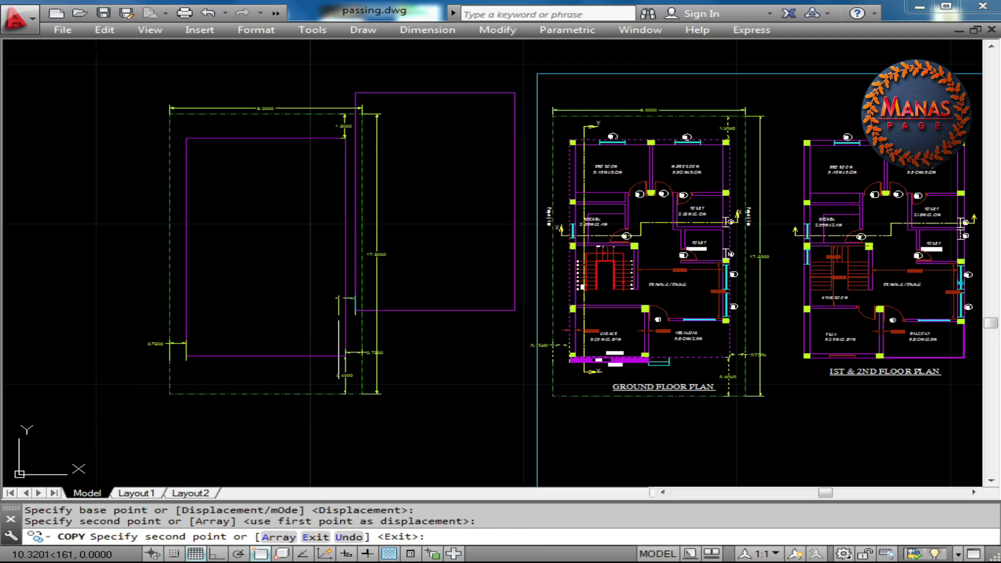
{"action": "right_click", "coordinate": [336, 297]}
{"action": "left_click", "coordinate": [399, 308]}
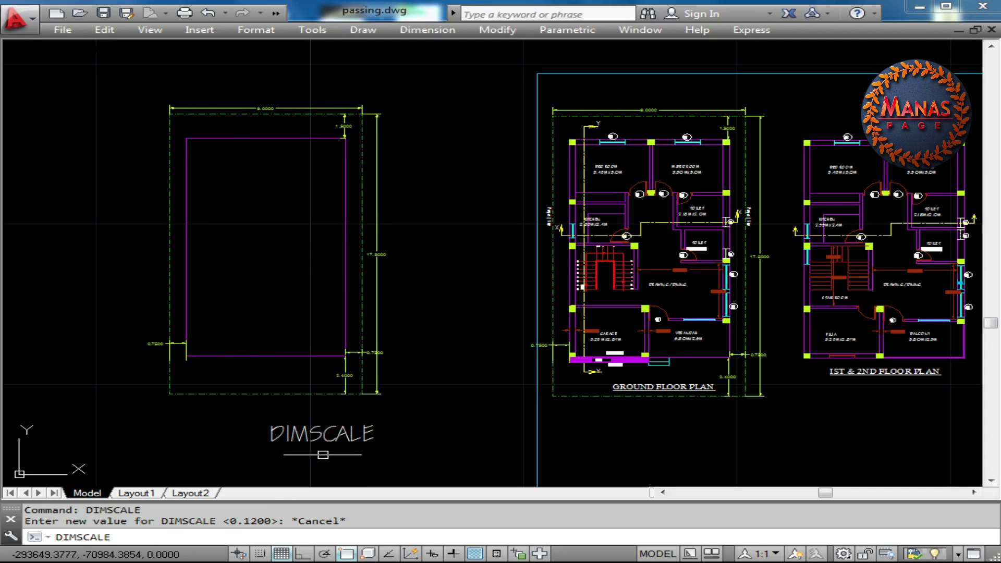
Step: Set DIMSCALE to .12 and update the dimensions of the copied plot boundary and building outline to the current dimension style
{"action": "key", "text": "Return"}
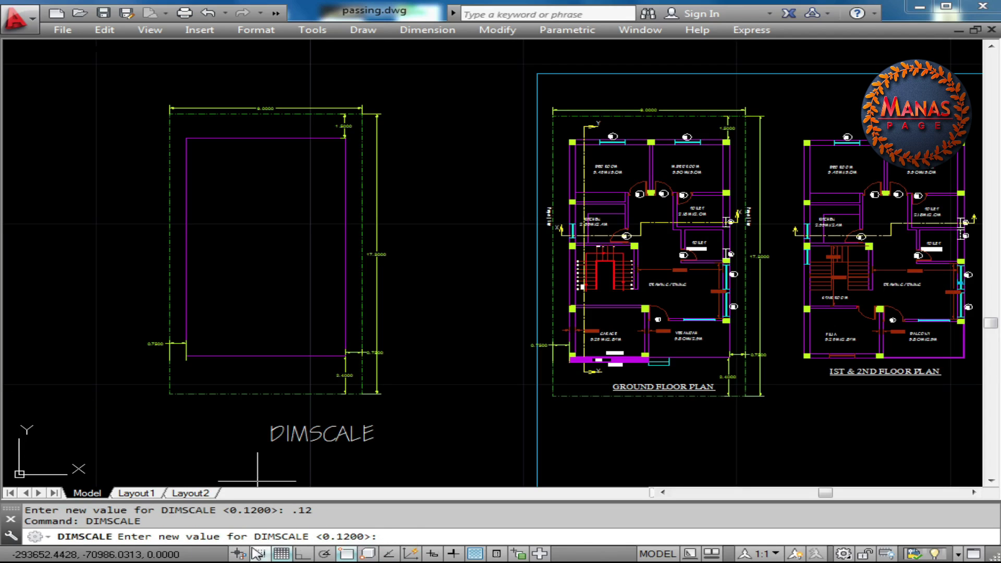
{"action": "type", "text": ".1"}
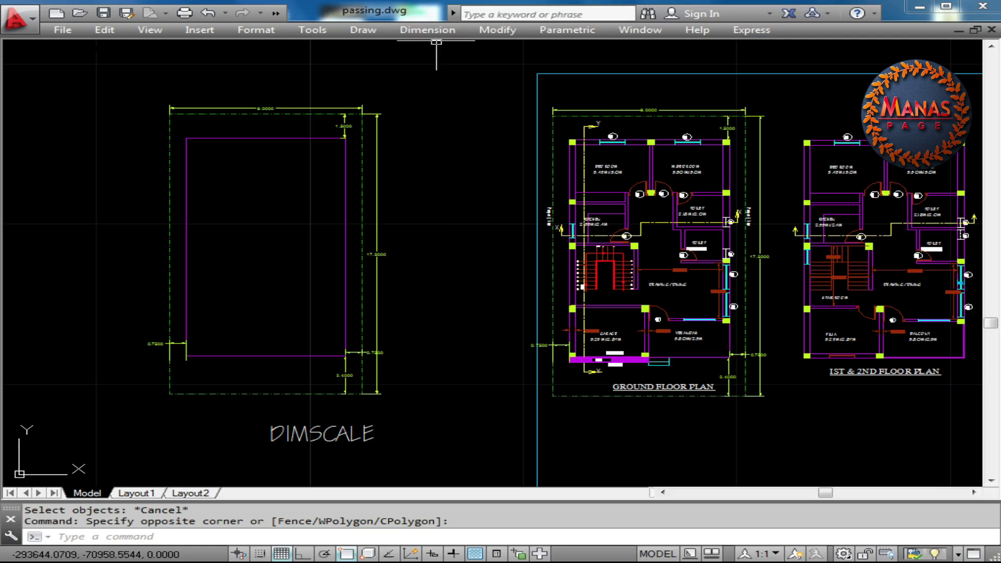
{"action": "left_click", "coordinate": [428, 30]}
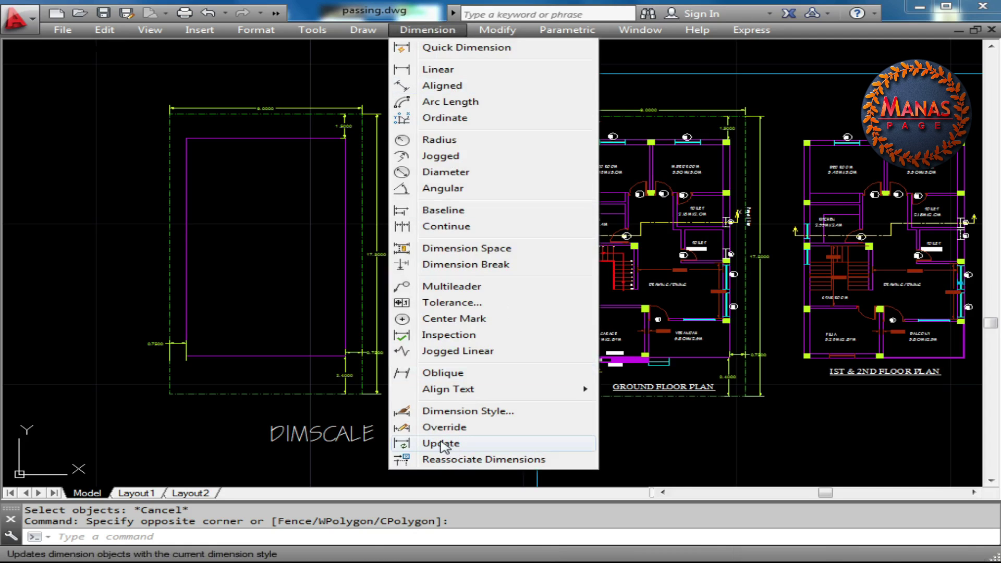
{"action": "left_click", "coordinate": [441, 444]}
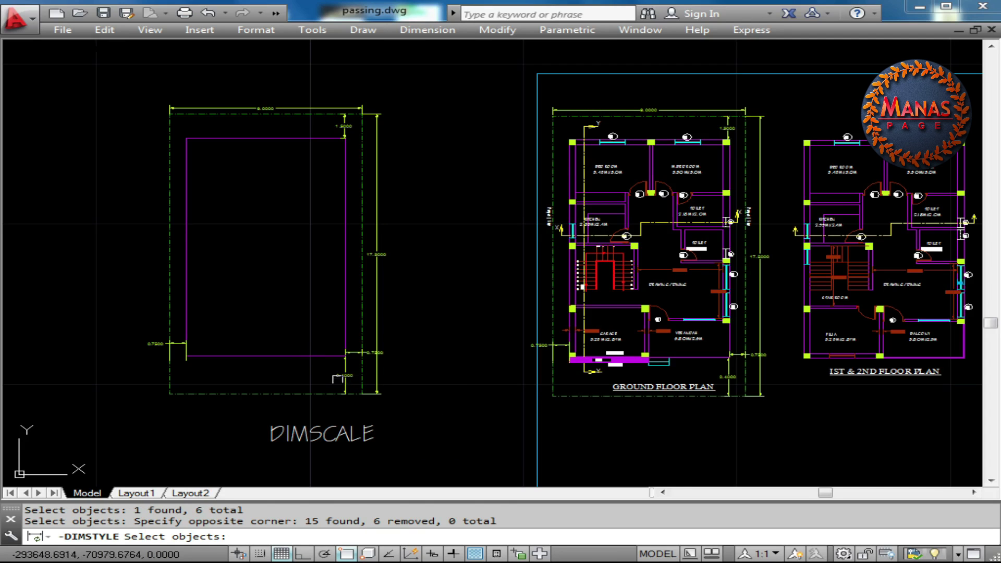
{"action": "left_click", "coordinate": [376, 359]}
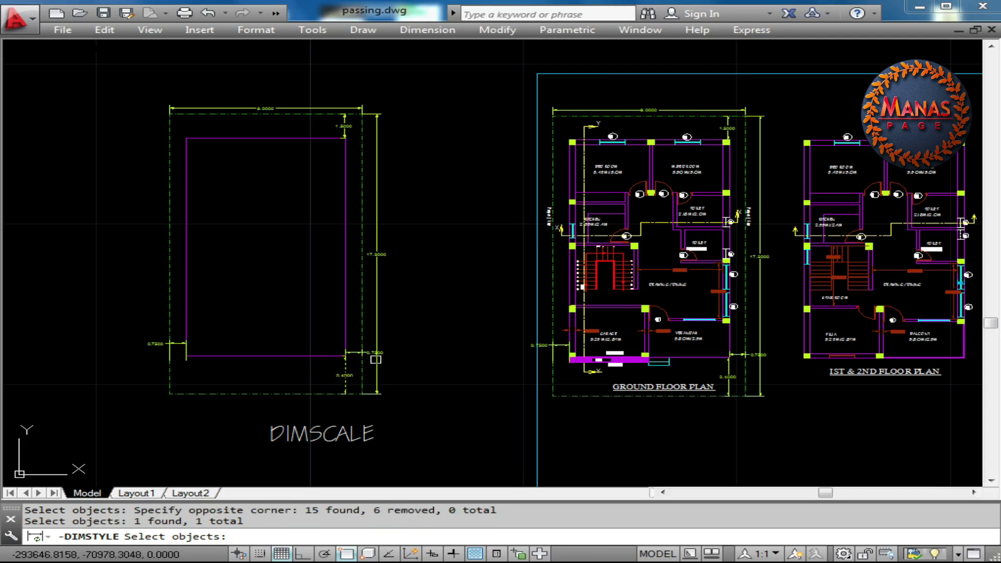
{"action": "left_click", "coordinate": [377, 312]}
{"action": "left_click", "coordinate": [337, 130]}
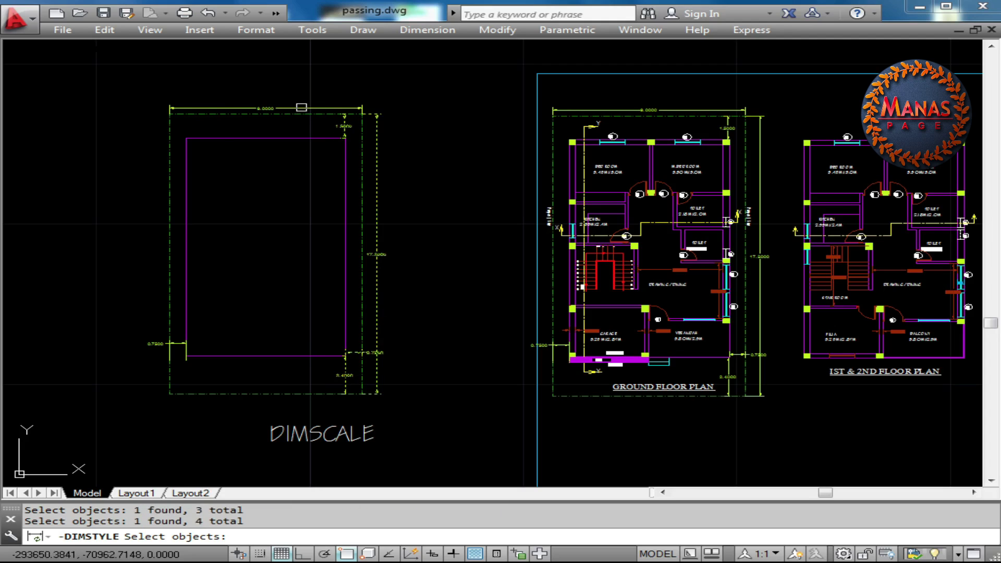
{"action": "left_click", "coordinate": [158, 340]}
{"action": "key", "text": "Return"}
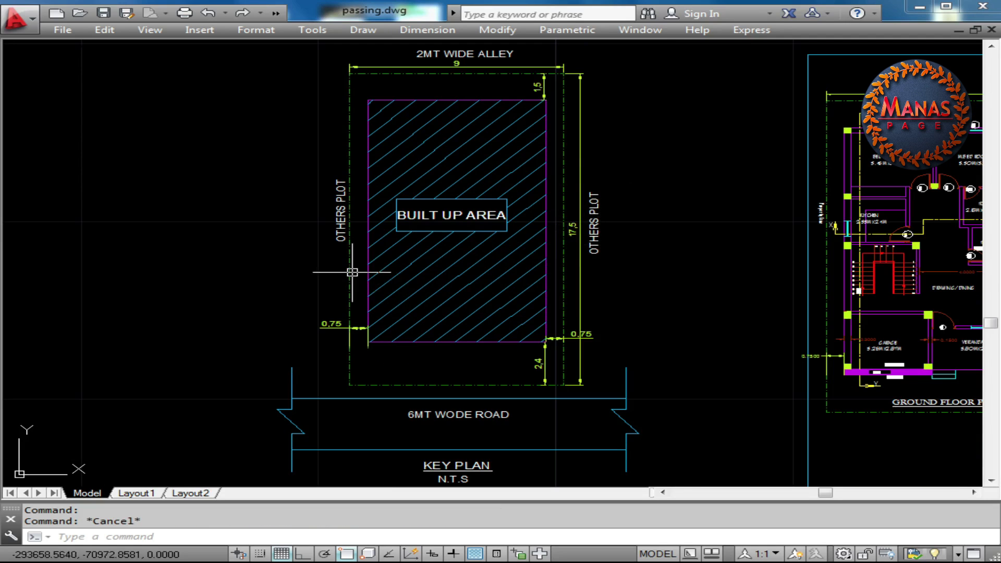
Step: Examine the plot boundary lines on the finished key plan by highlighting its sides
{"action": "left_click", "coordinate": [351, 272]}
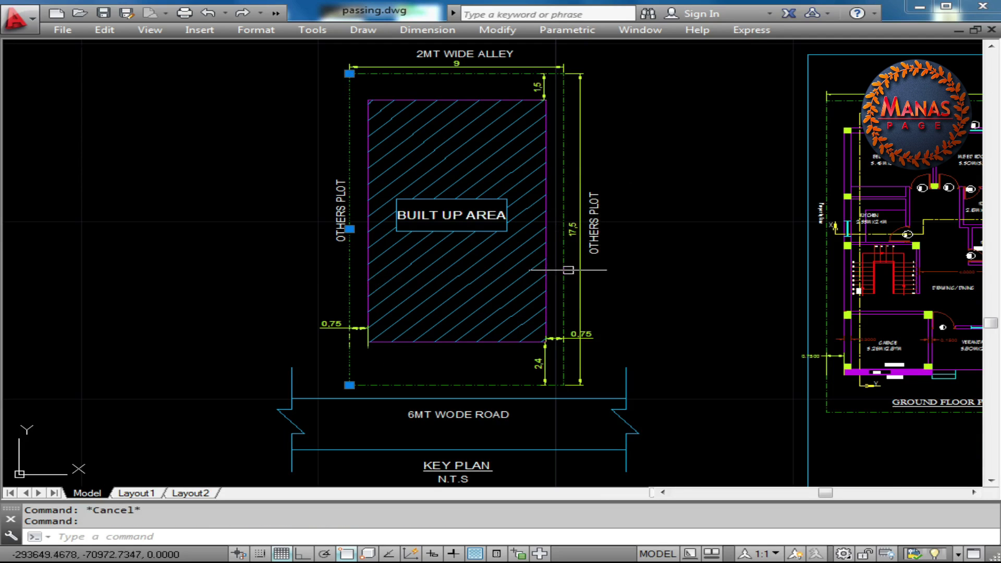
{"action": "left_click", "coordinate": [566, 270]}
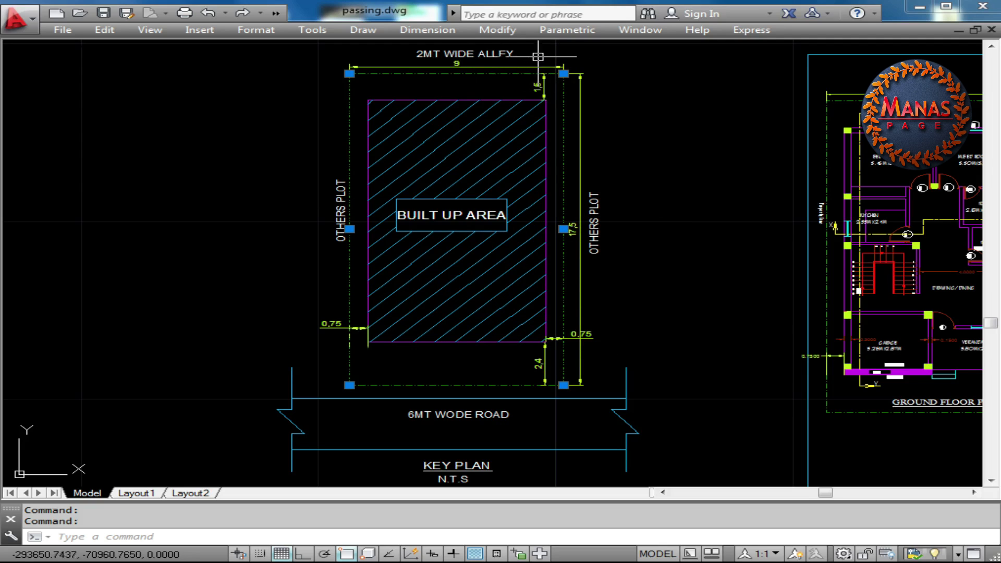
{"action": "key", "text": "Escape"}
{"action": "left_click", "coordinate": [487, 73]}
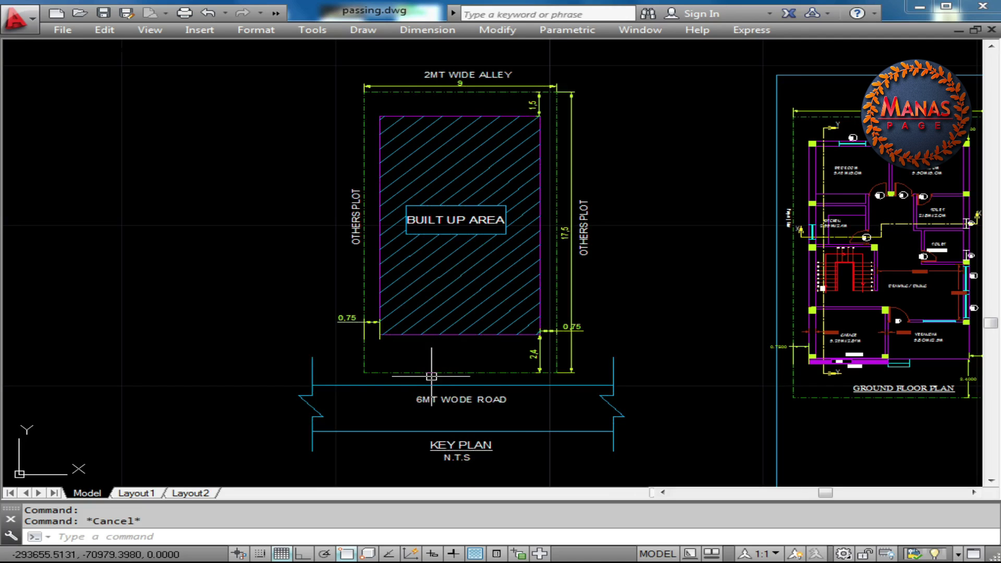
Step: Scale the key plan block down about a base point at its KEY PLAN title so it fits the sheet
{"action": "left_click", "coordinate": [418, 375]}
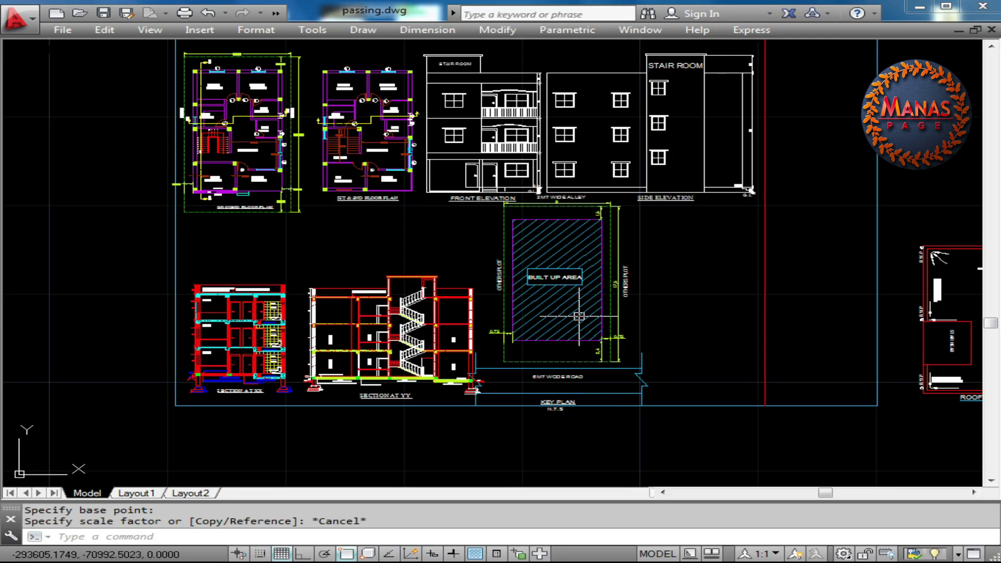
{"action": "type", "text": "sc"}
{"action": "key", "text": "Return"}
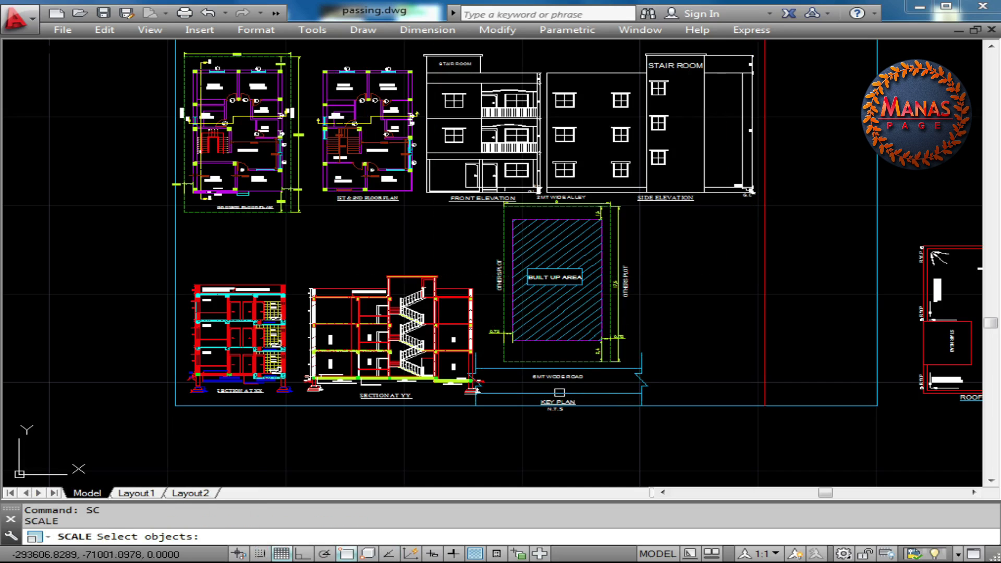
{"action": "left_click", "coordinate": [559, 392]}
{"action": "key", "text": "Return"}
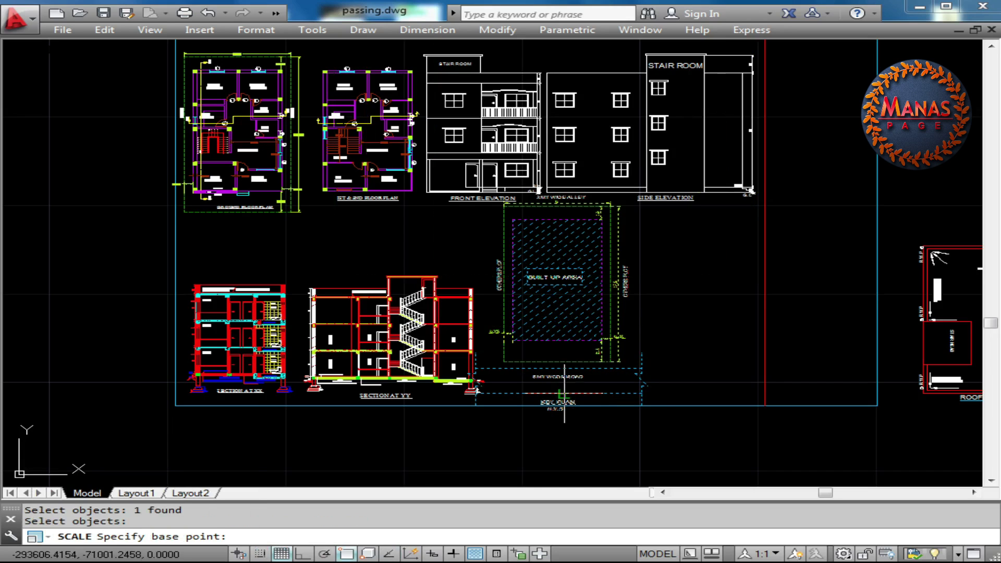
{"action": "left_click", "coordinate": [564, 395]}
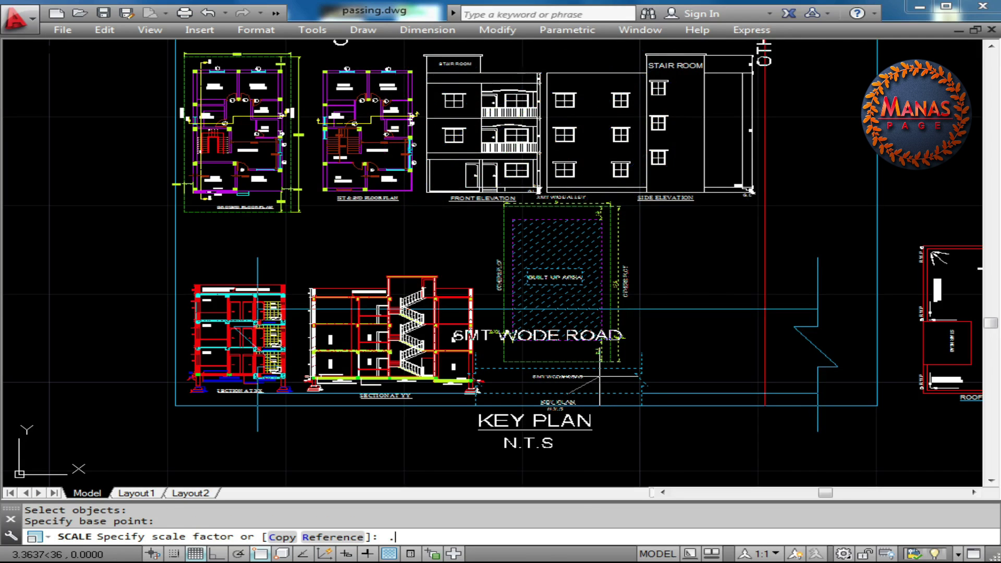
{"action": "key", "text": "Return"}
{"action": "key", "text": "Escape"}
Step: Examine the Baridih road's break line and the Aam Bagan road edges of the site location sketch by highlighting them
{"action": "scroll", "coordinate": [600, 375], "scroll_direction": "up", "scroll_amount": 5}
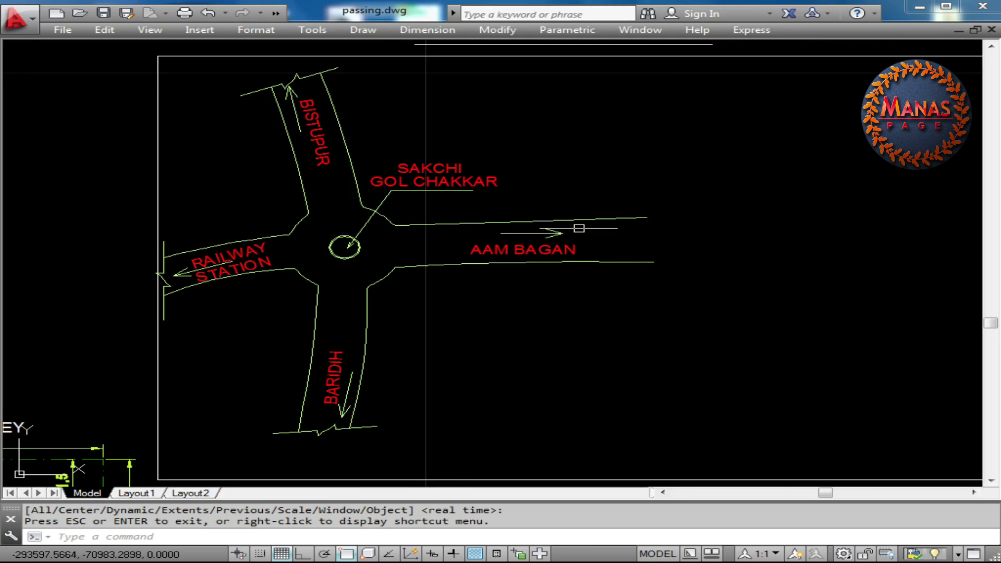
{"action": "left_click", "coordinate": [673, 240]}
{"action": "key", "text": "Escape"}
{"action": "left_click", "coordinate": [235, 394]}
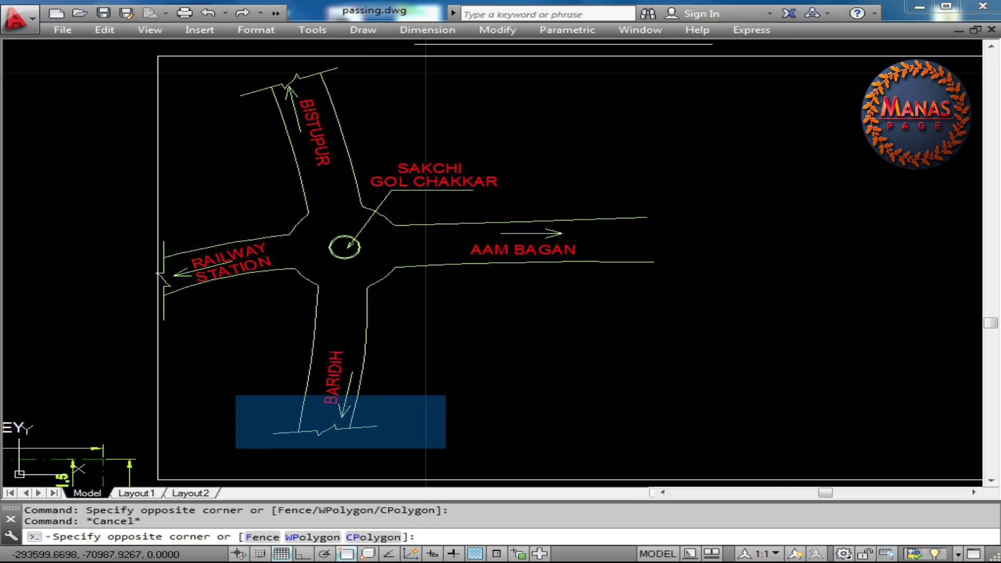
{"action": "left_click", "coordinate": [446, 450]}
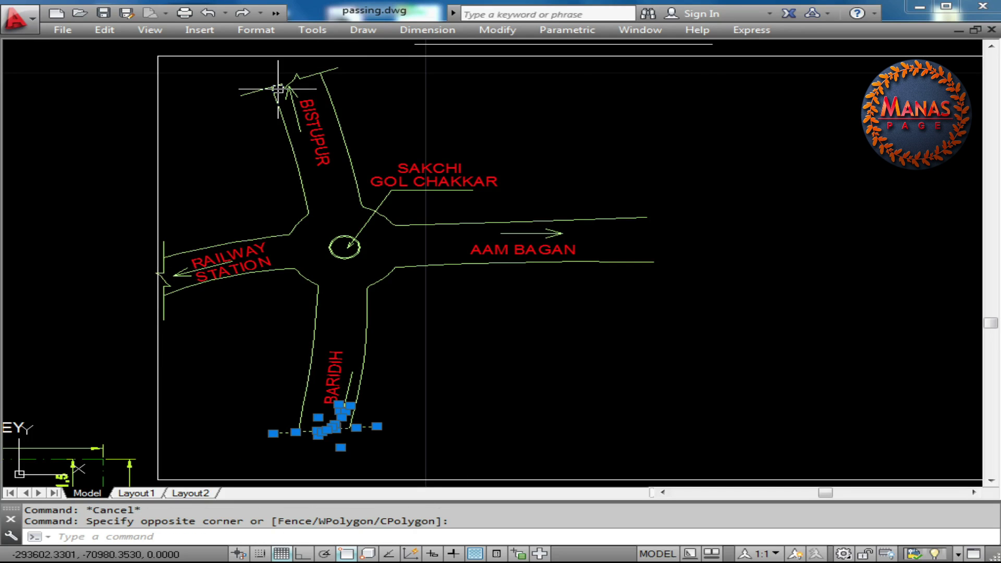
{"action": "left_click", "coordinate": [479, 197]}
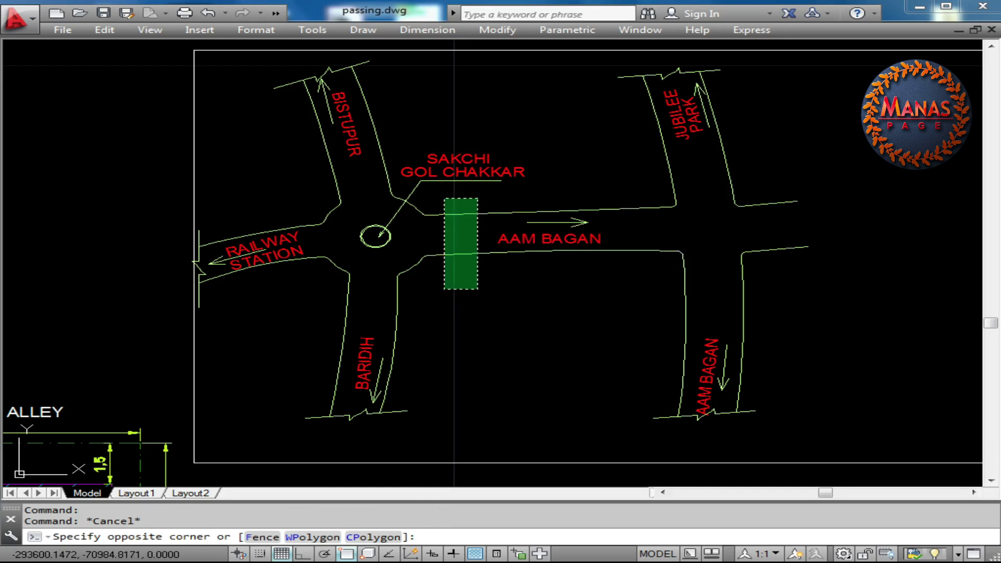
{"action": "left_click", "coordinate": [443, 291]}
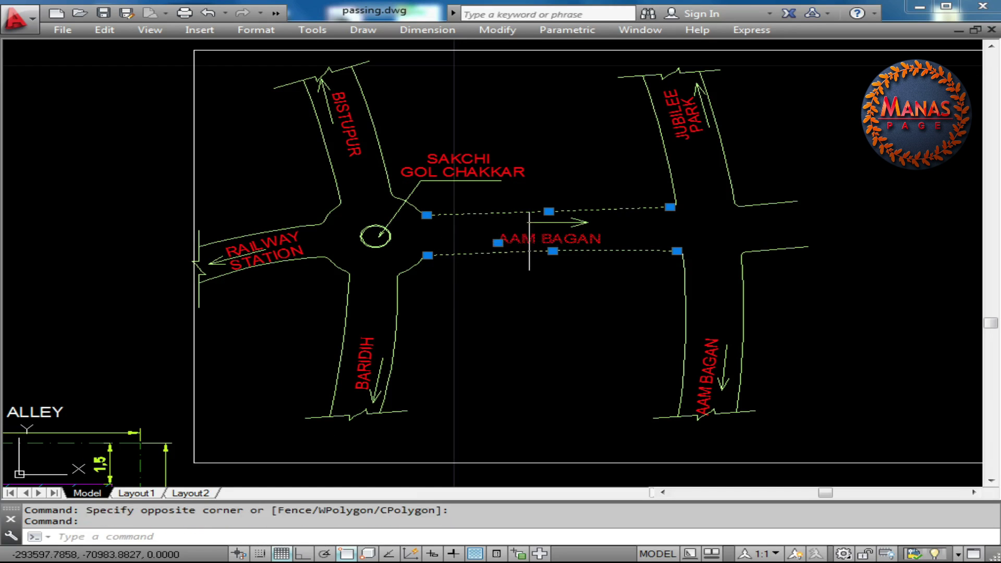
{"action": "key", "text": "Escape"}
Step: Examine the second crossroads' Aam Bagan and Jubilee Park road edges and direction arrows by highlighting them
{"action": "left_click", "coordinate": [661, 197]}
{"action": "left_click", "coordinate": [637, 278]}
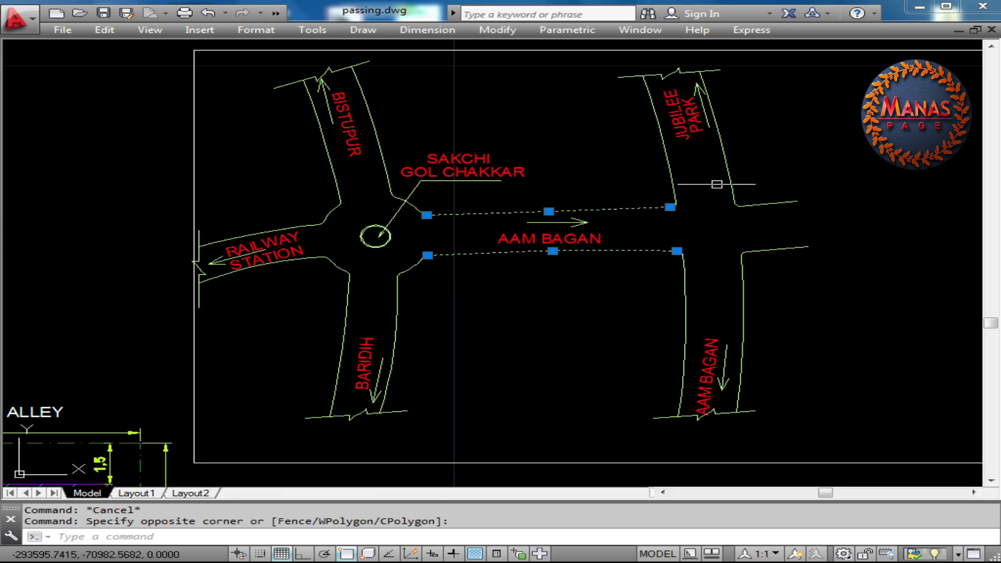
{"action": "left_click", "coordinate": [750, 156]}
{"action": "left_click", "coordinate": [604, 177]}
{"action": "left_click", "coordinate": [802, 308]}
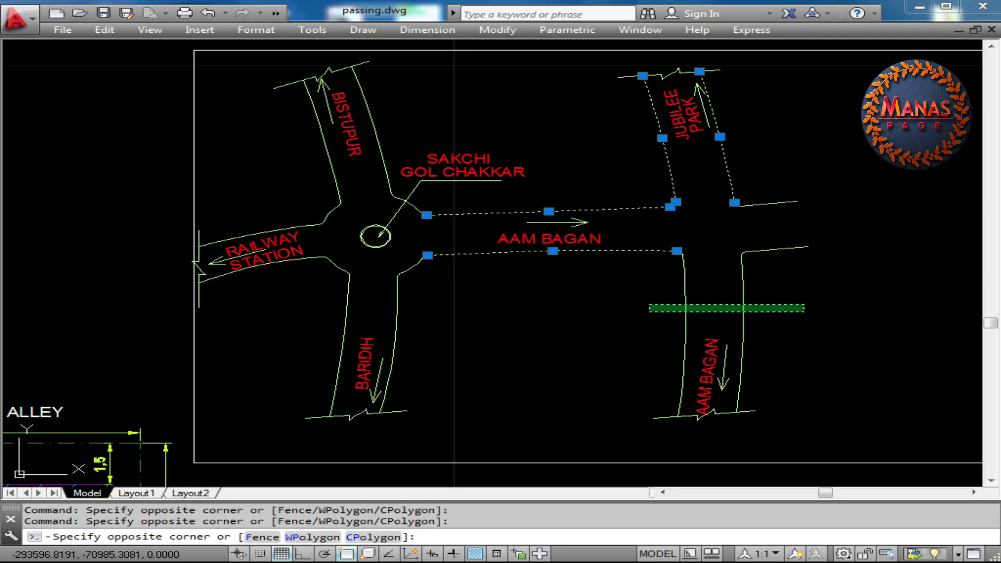
{"action": "key", "text": "Escape"}
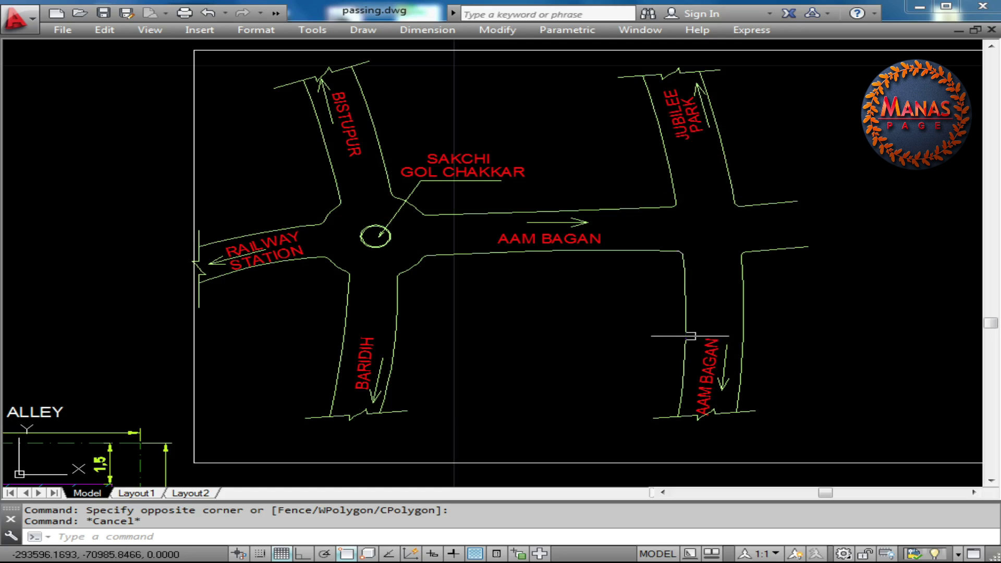
{"action": "key", "text": "Escape"}
{"action": "left_click", "coordinate": [724, 366]}
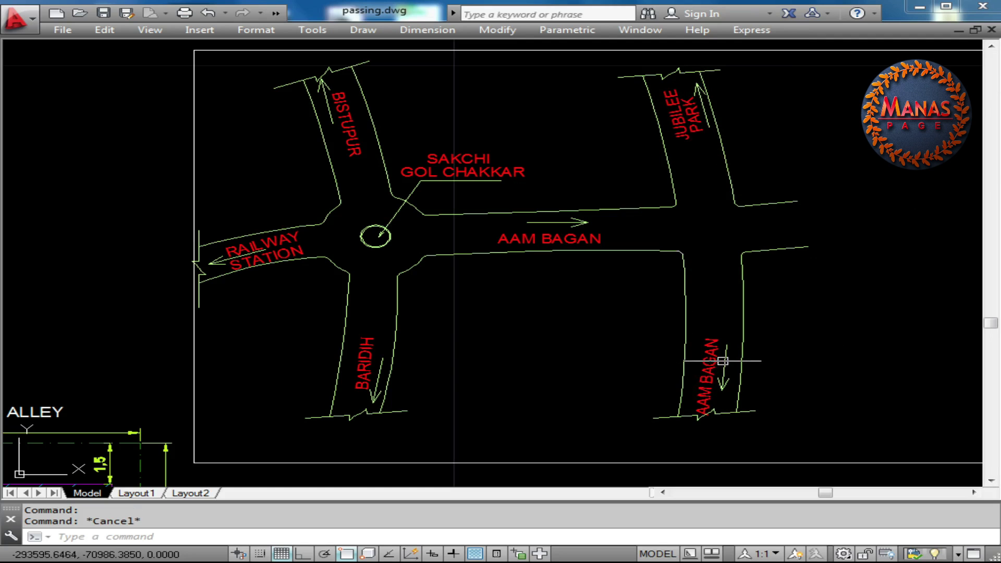
{"action": "left_click", "coordinate": [697, 112]}
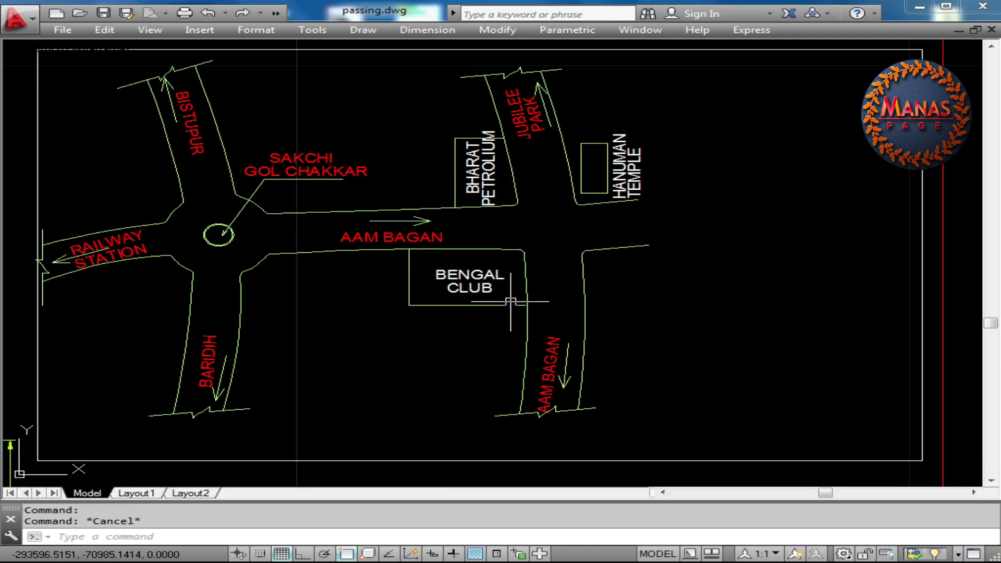
Step: Examine the Bengal Club and Bharat Petrolium landmark outlines and the frame around the site location sketch by highlighting them
{"action": "left_click", "coordinate": [510, 304]}
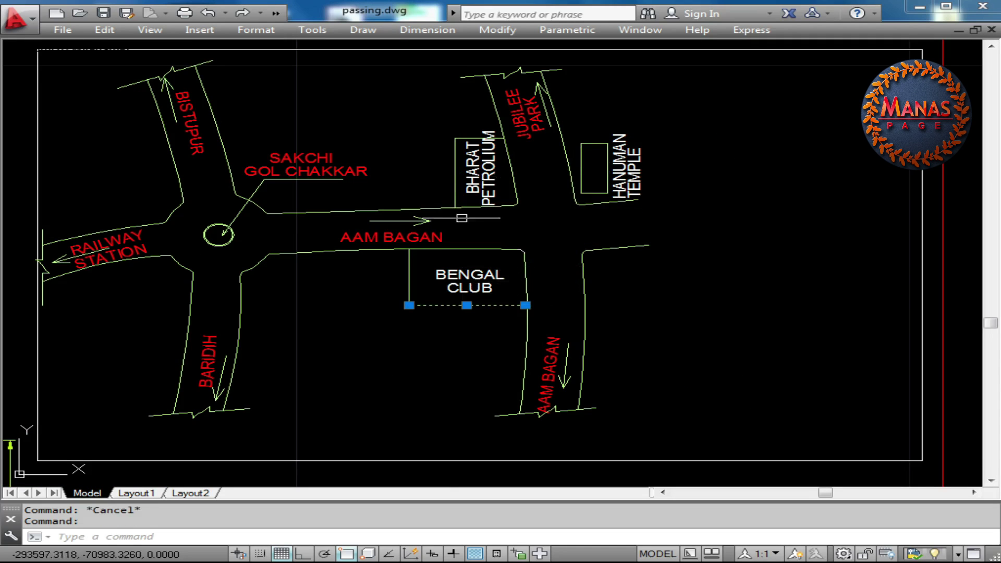
{"action": "left_click", "coordinate": [455, 187]}
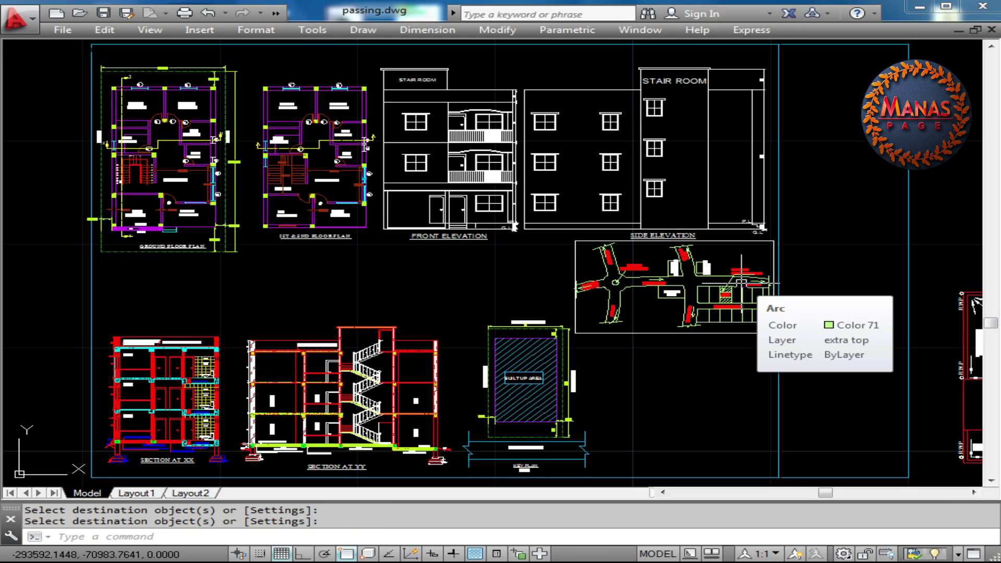
{"action": "key", "text": "Escape"}
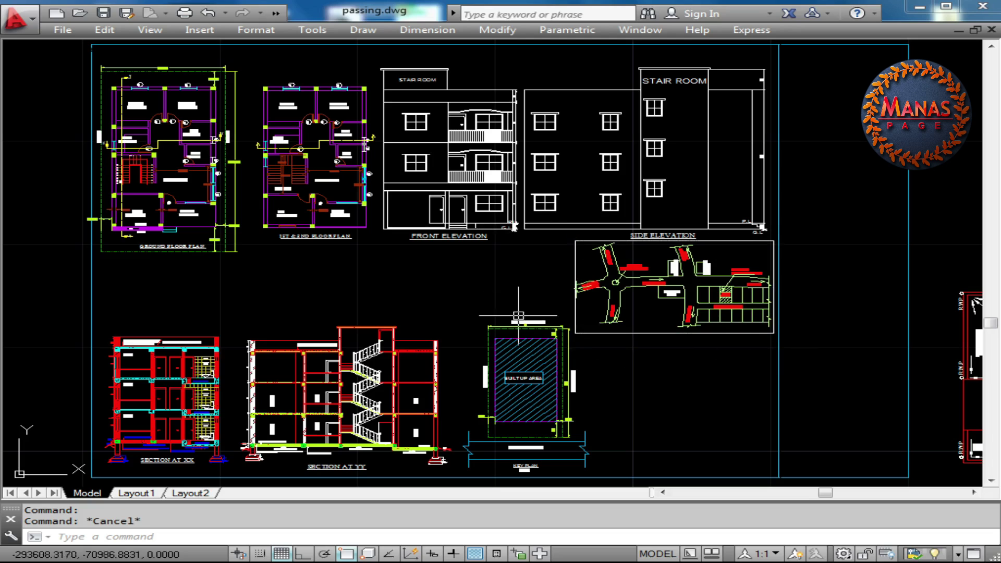
{"action": "left_click", "coordinate": [647, 333]}
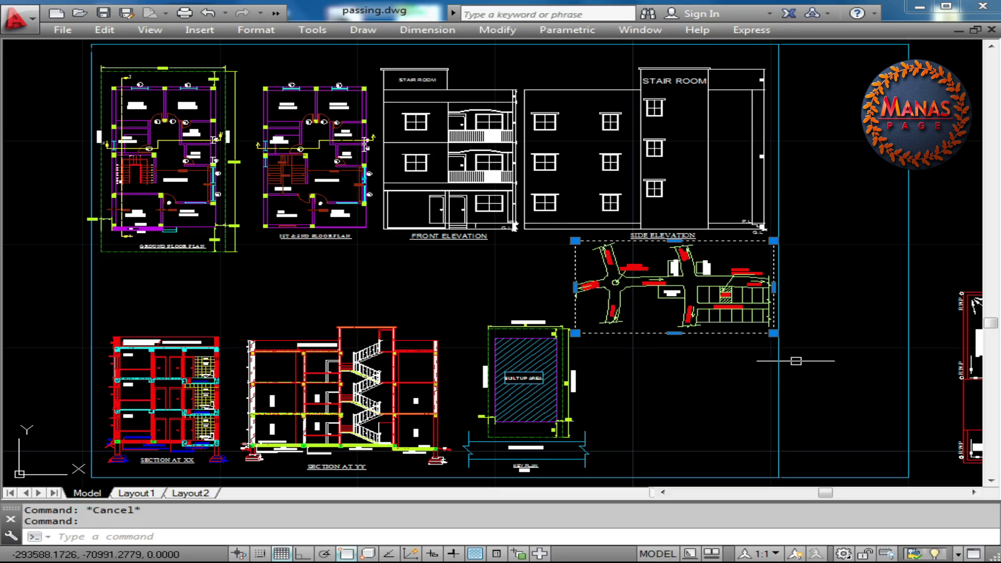
{"action": "key", "text": "Escape"}
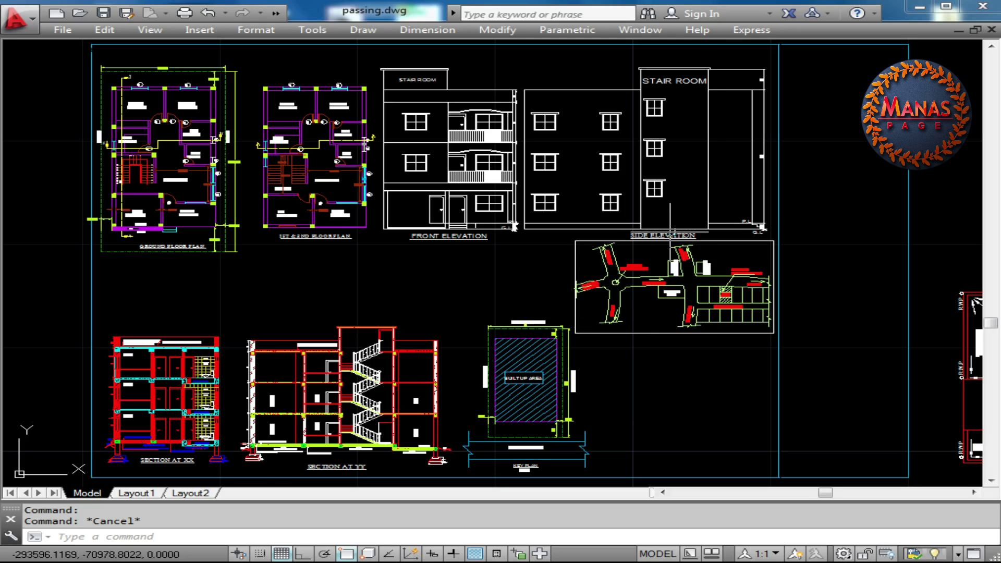
Step: Examine the Sakchi Gol Chakkar junction and the hatched construction site on the site location plan by highlighting them
{"action": "scroll", "coordinate": [678, 290], "scroll_direction": "up", "scroll_amount": 5}
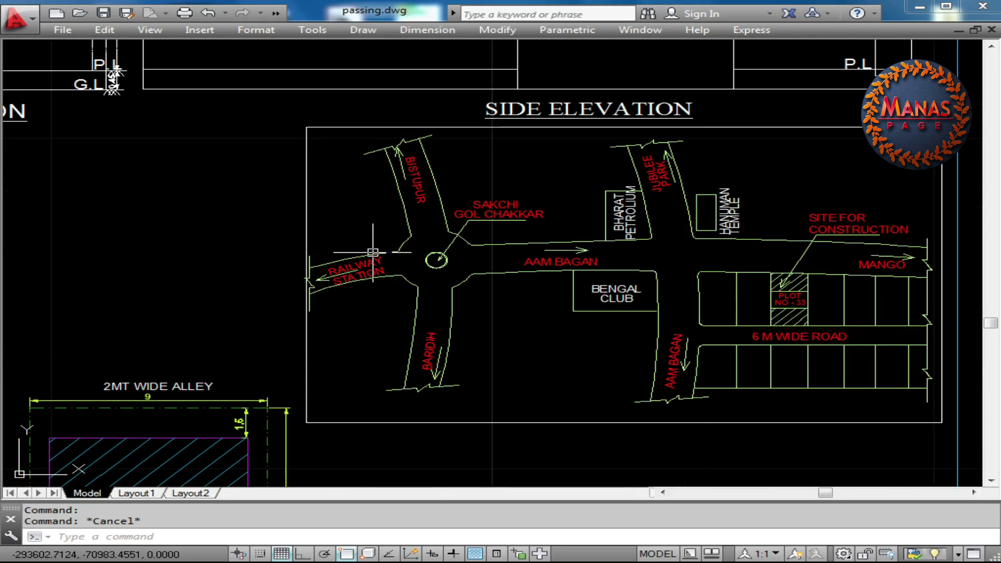
{"action": "left_click", "coordinate": [467, 252]}
{"action": "key", "text": "Escape"}
{"action": "left_click", "coordinate": [507, 300]}
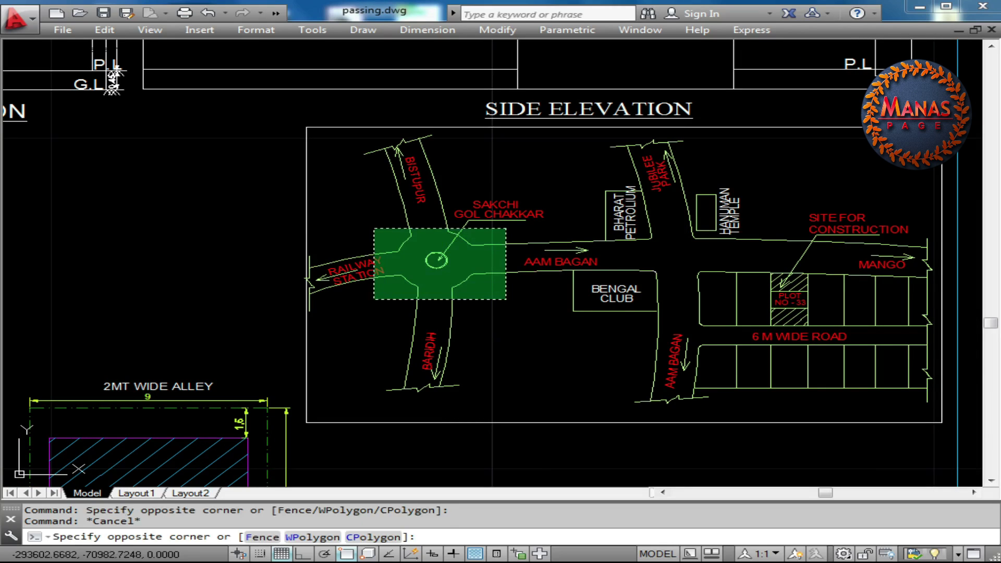
{"action": "left_click", "coordinate": [374, 228]}
{"action": "key", "text": "Escape"}
{"action": "left_click", "coordinate": [523, 310]}
{"action": "left_click", "coordinate": [396, 232]}
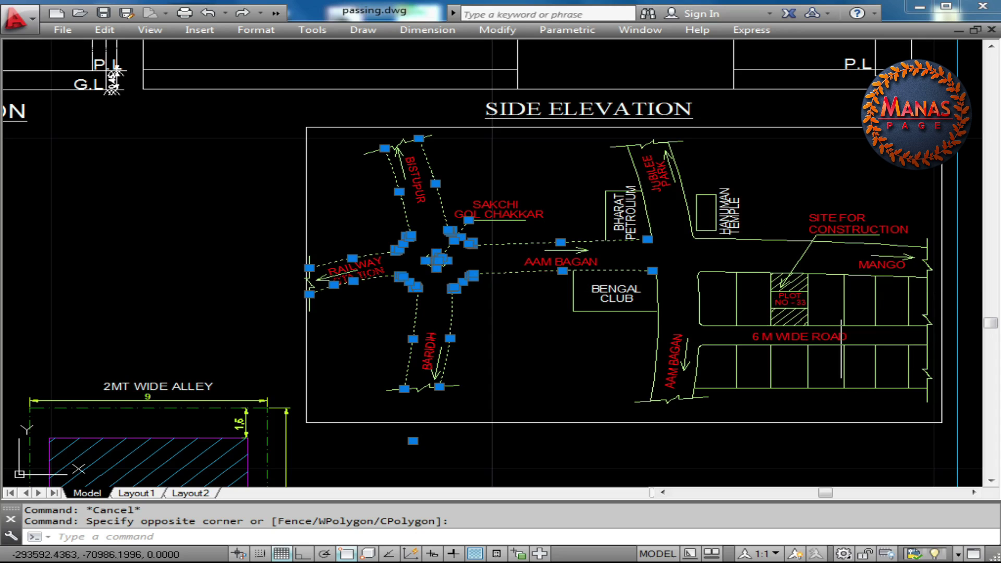
{"action": "key", "text": "Escape"}
{"action": "left_click", "coordinate": [756, 255]}
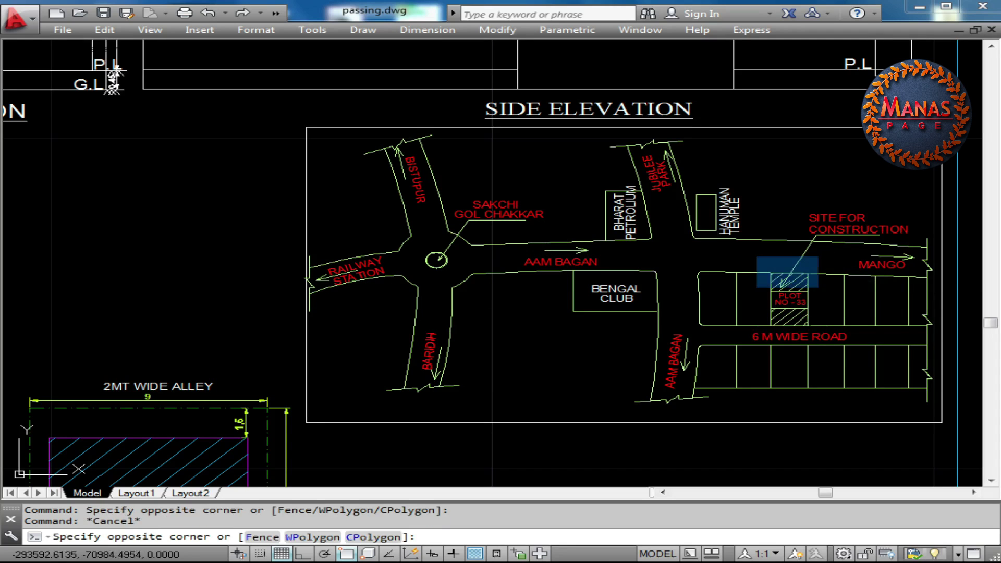
{"action": "left_click", "coordinate": [835, 342]}
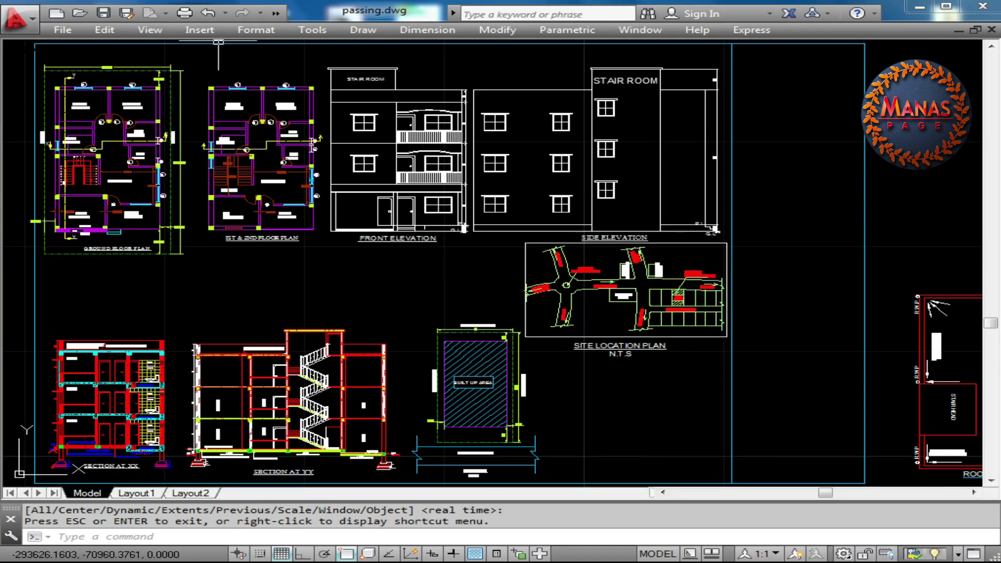
Step: Examine the structural details of the beams, column, sunken slab and typical floor beam, and the isolated footing's plan and section
{"action": "middle_click_drag", "start_coordinate": [584, 363], "coordinate": [620, 360]}
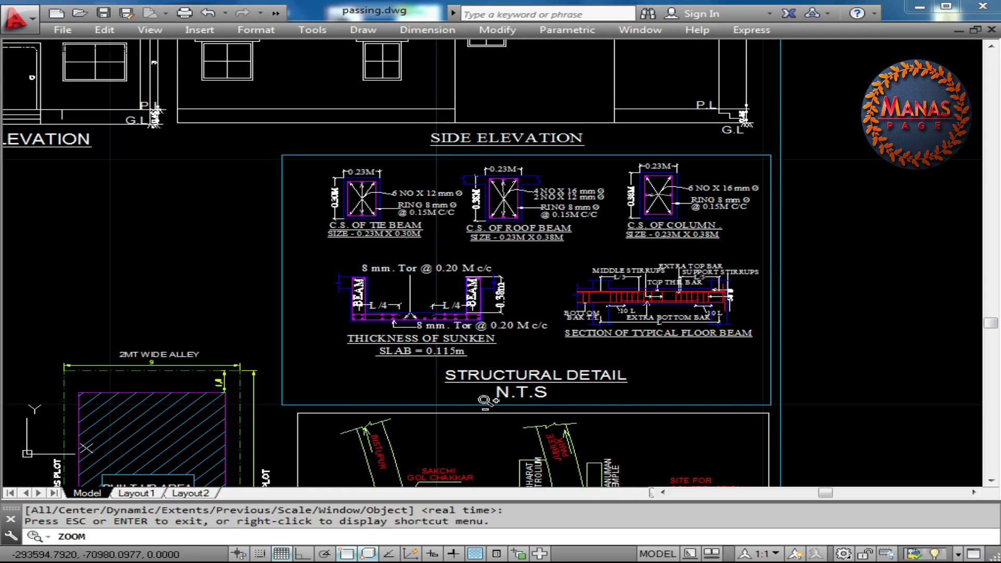
{"action": "scroll", "coordinate": [618, 296], "scroll_direction": "up", "scroll_amount": 4}
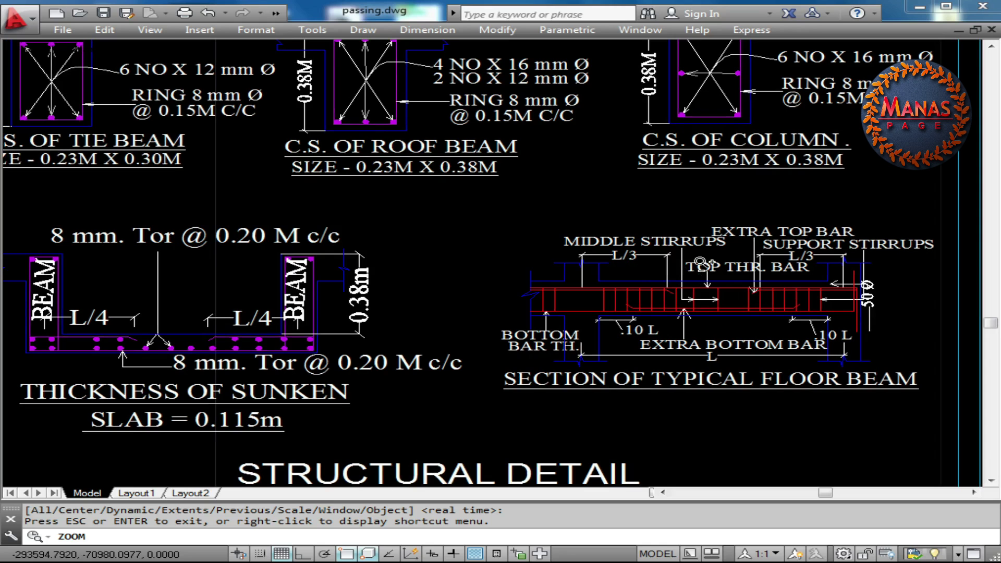
{"action": "left_click_drag", "start_coordinate": [700, 262], "coordinate": [699, 274]}
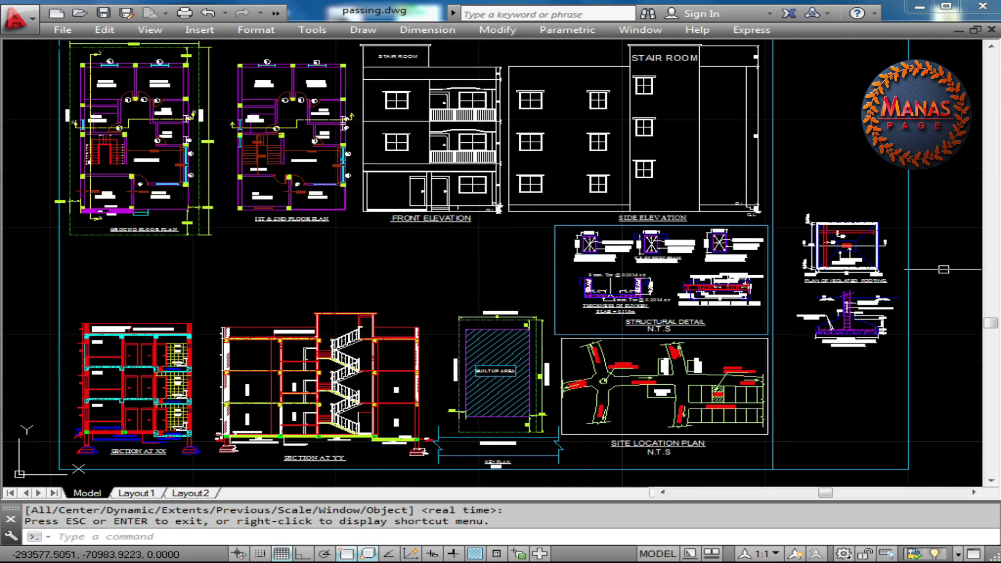
{"action": "scroll", "coordinate": [868, 298], "scroll_direction": "up", "scroll_amount": 5}
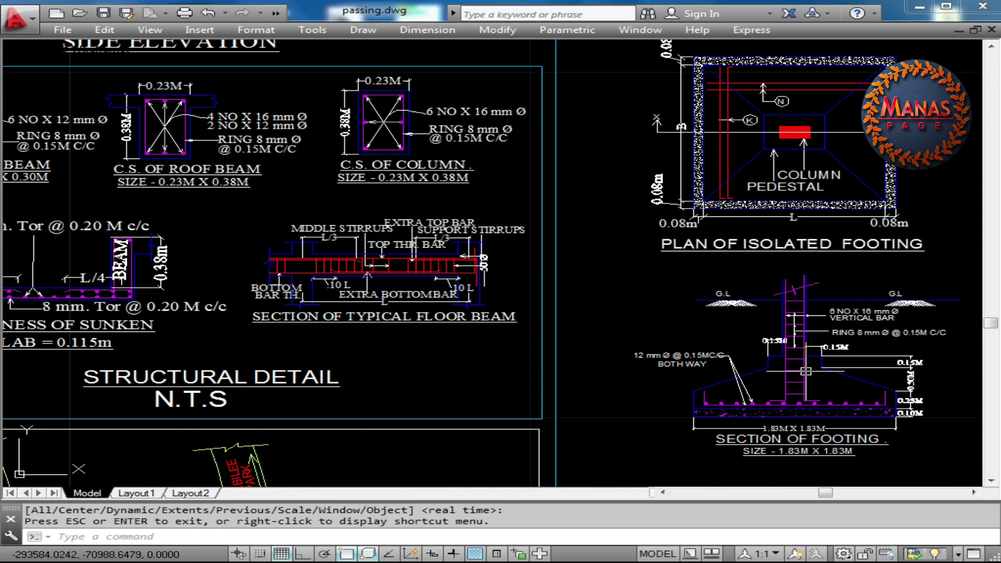
Step: Examine the septic tank and water tank calculation table placed between the floor plans and the sections
{"action": "scroll", "coordinate": [806, 372], "scroll_direction": "down", "scroll_amount": 5}
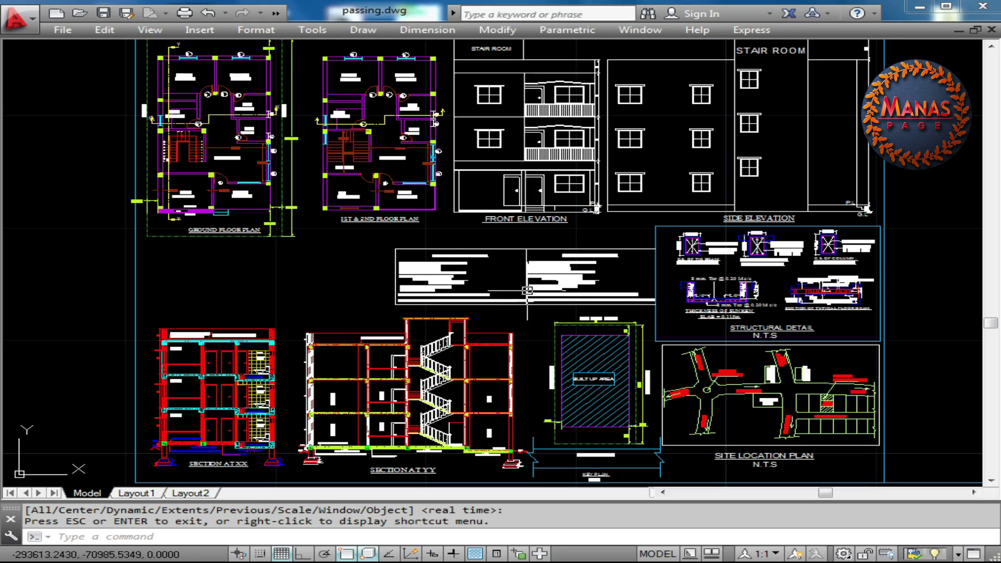
{"action": "middle_click_drag", "start_coordinate": [527, 290], "coordinate": [548, 290]}
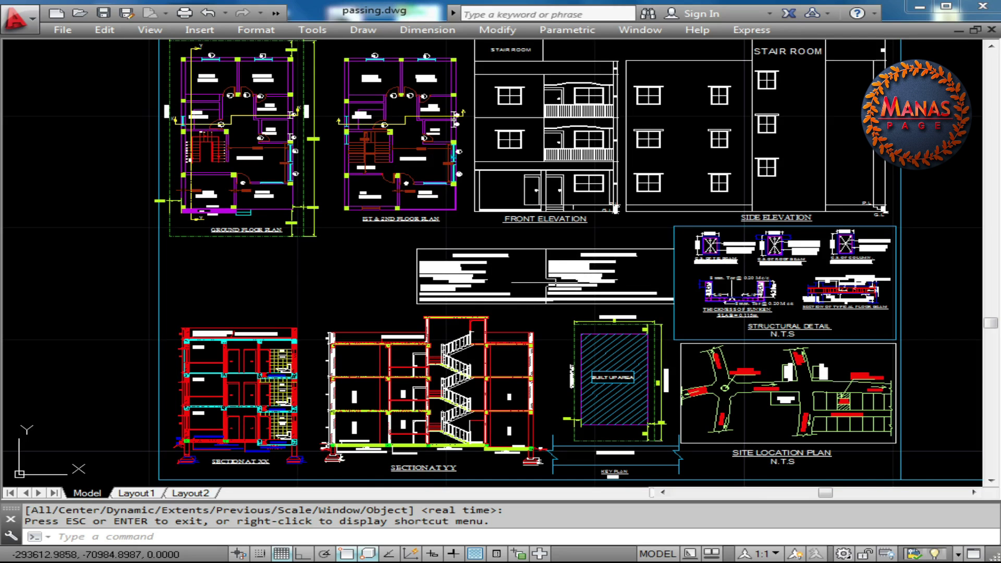
{"action": "scroll", "coordinate": [373, 274], "scroll_direction": "up", "scroll_amount": 3}
{"action": "scroll", "coordinate": [374, 274], "scroll_direction": "up", "scroll_amount": 2}
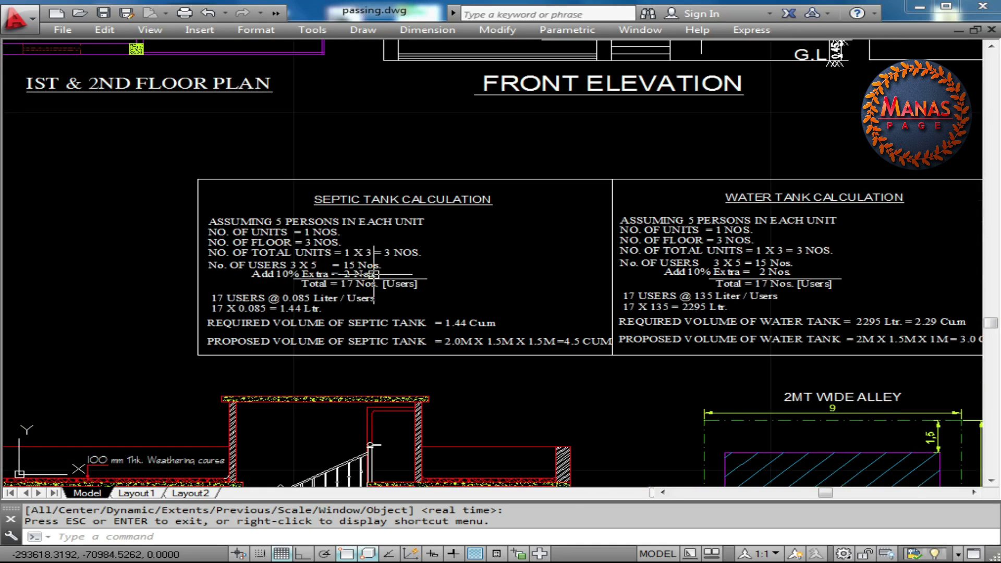
{"action": "scroll", "coordinate": [334, 274], "scroll_direction": "up", "scroll_amount": 4}
{"action": "scroll", "coordinate": [292, 261], "scroll_direction": "down", "scroll_amount": 2}
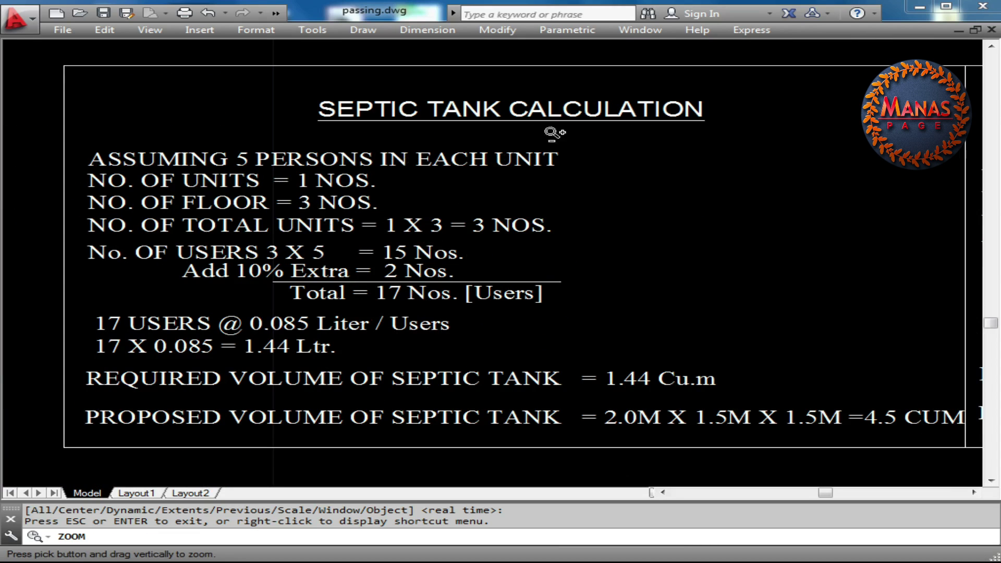